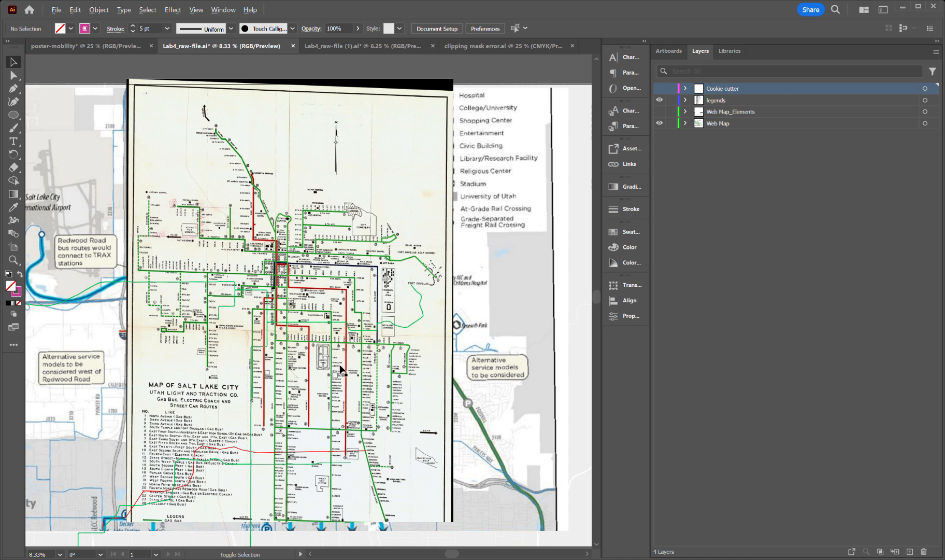
scroll(341, 369, "down", 1)
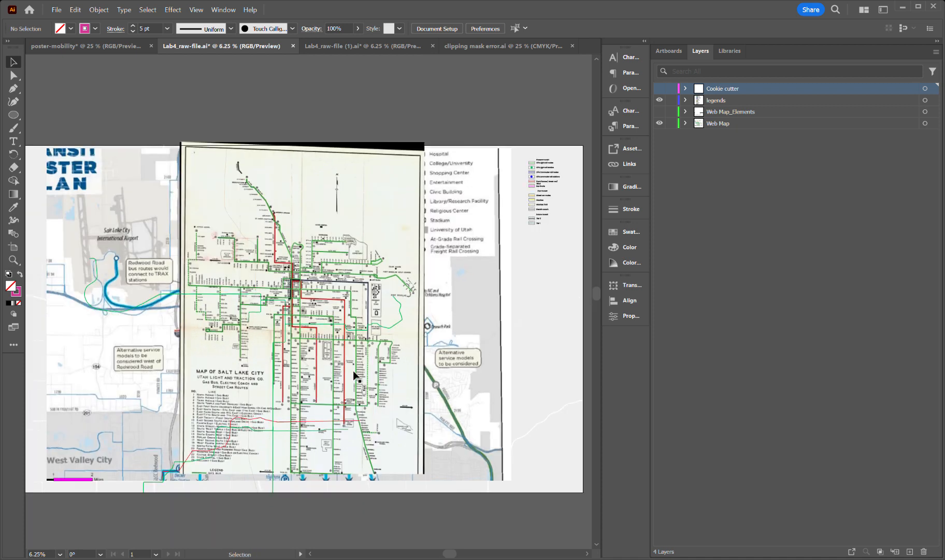
scroll(354, 374, "up", 1)
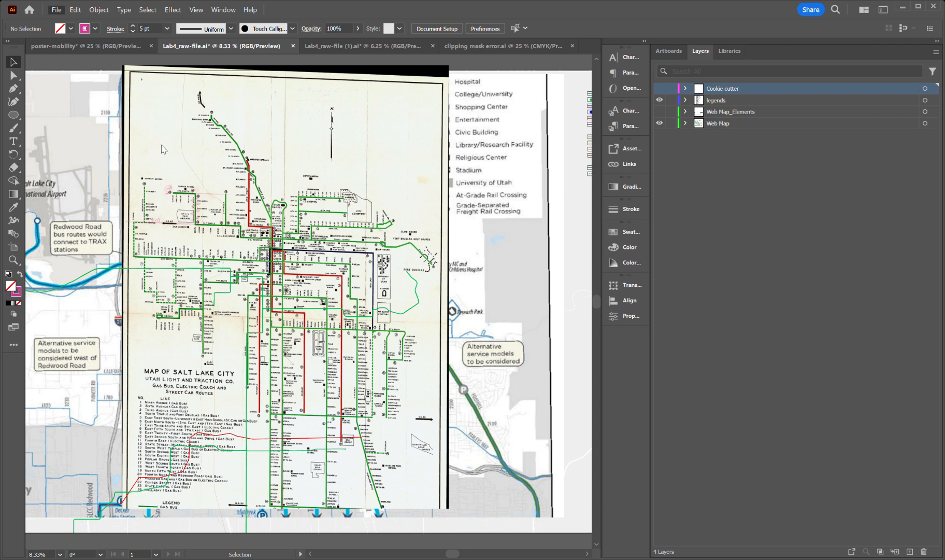
left_click(527, 260)
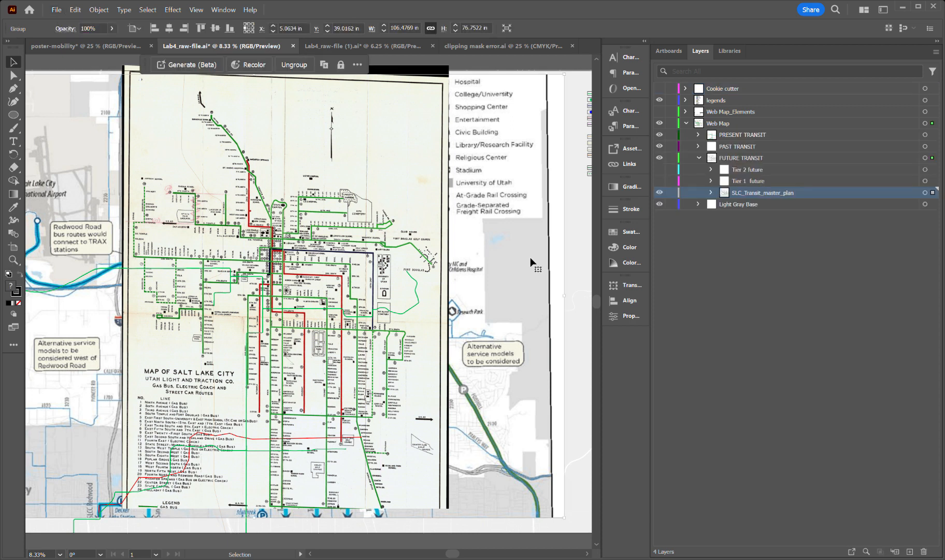
left_click(700, 158)
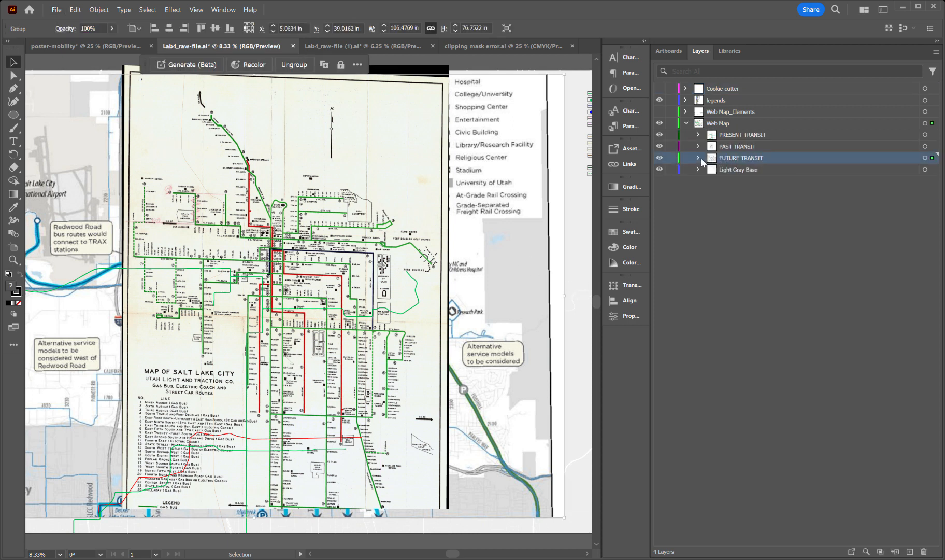
left_click(688, 123)
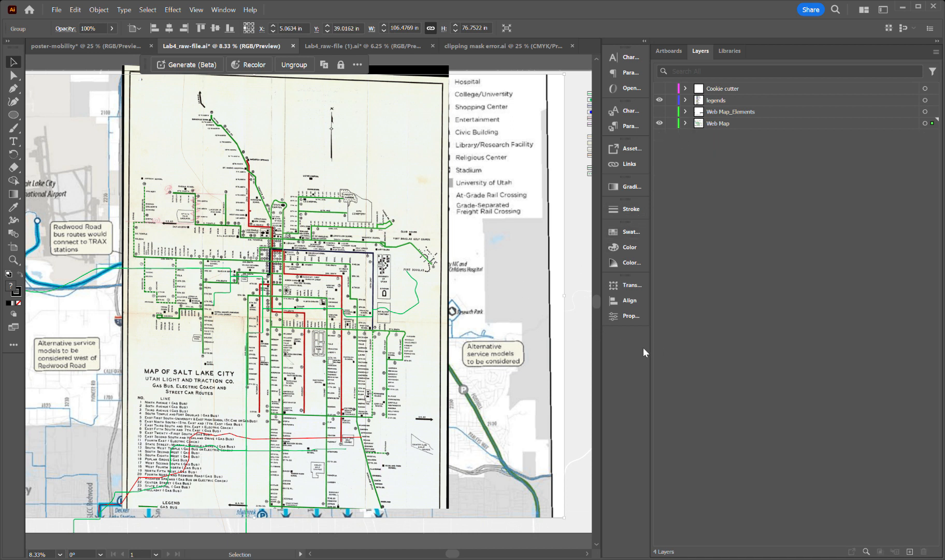
left_click(502, 537)
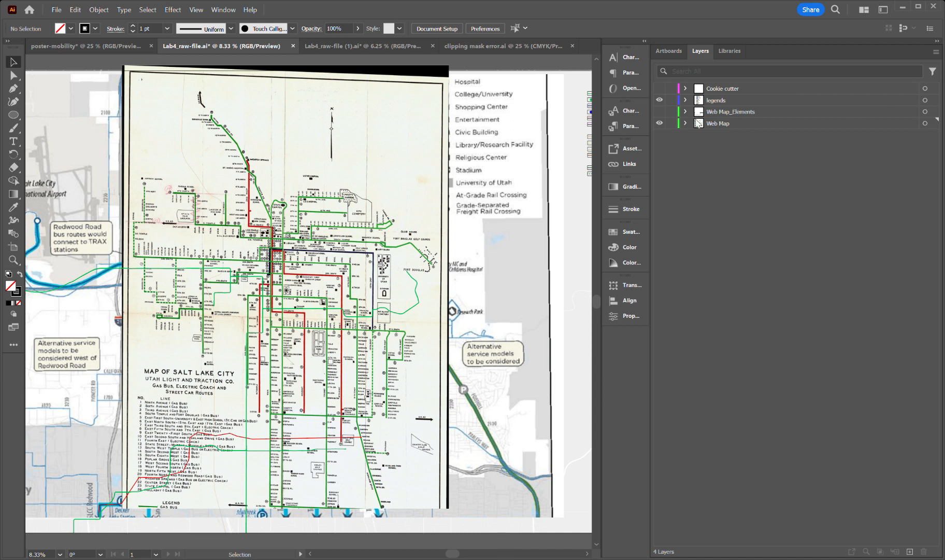
Step: Make the Cookie cutter layer visible and select the square outline on it
left_click(719, 92)
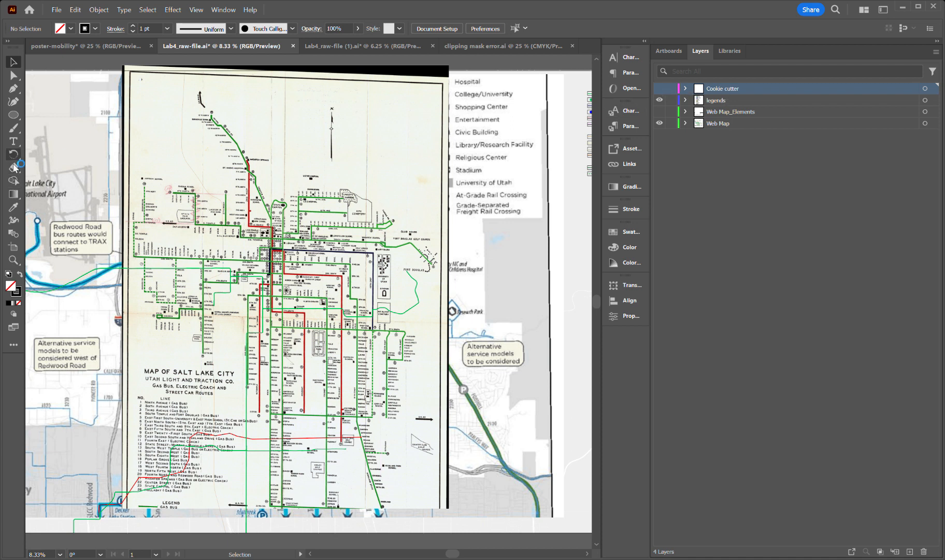
left_click(12, 114)
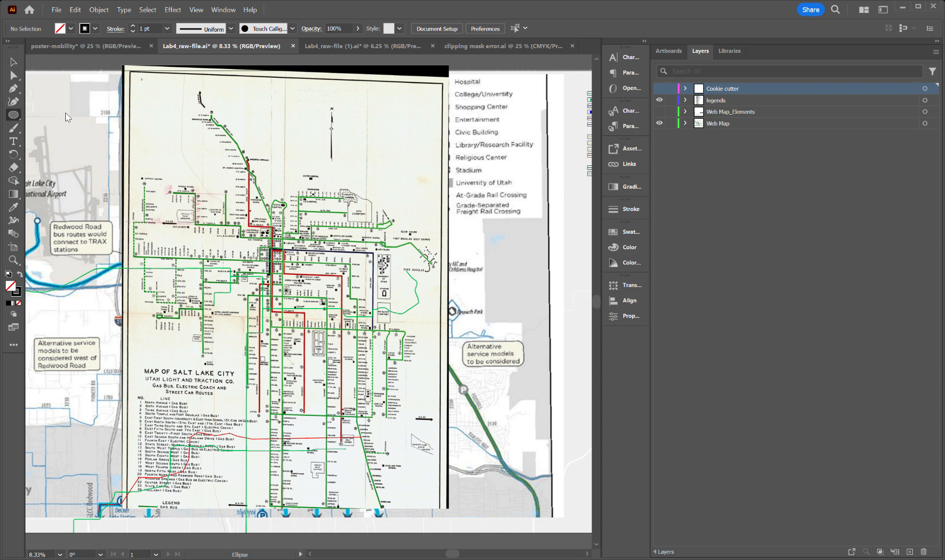
left_click(660, 88)
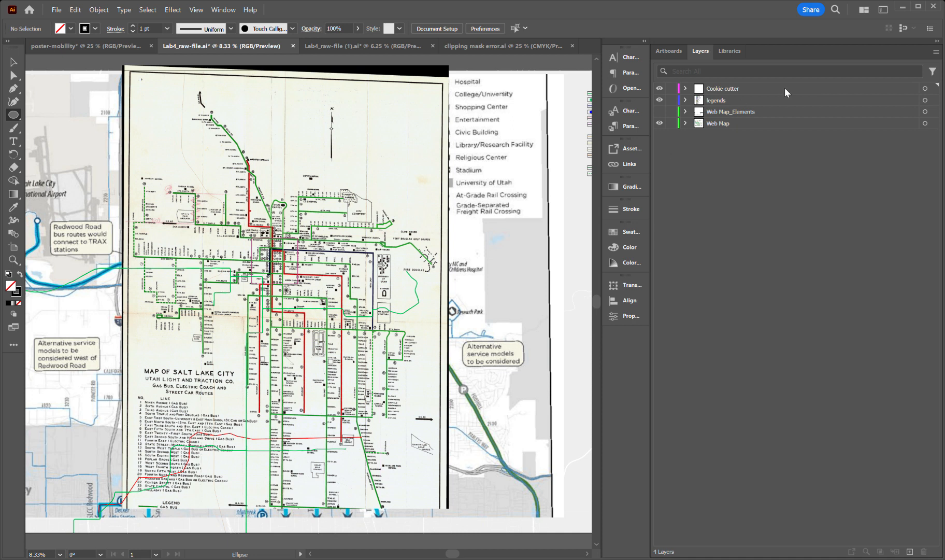
left_click(937, 90)
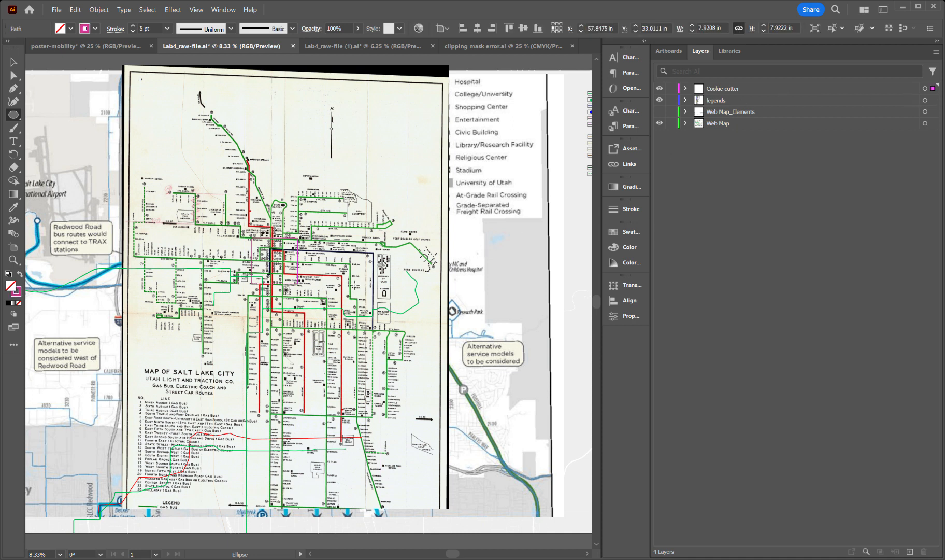
Step: Increase the Cookie cutter square's stroke weight to 20 pt
left_click(132, 26)
left_click(133, 26)
left_click(133, 26)
left_click(132, 26)
left_click(133, 26)
left_click(132, 26)
left_click(133, 27)
left_click(133, 26)
left_click(133, 26)
left_click(133, 26)
left_click(133, 26)
left_click(133, 27)
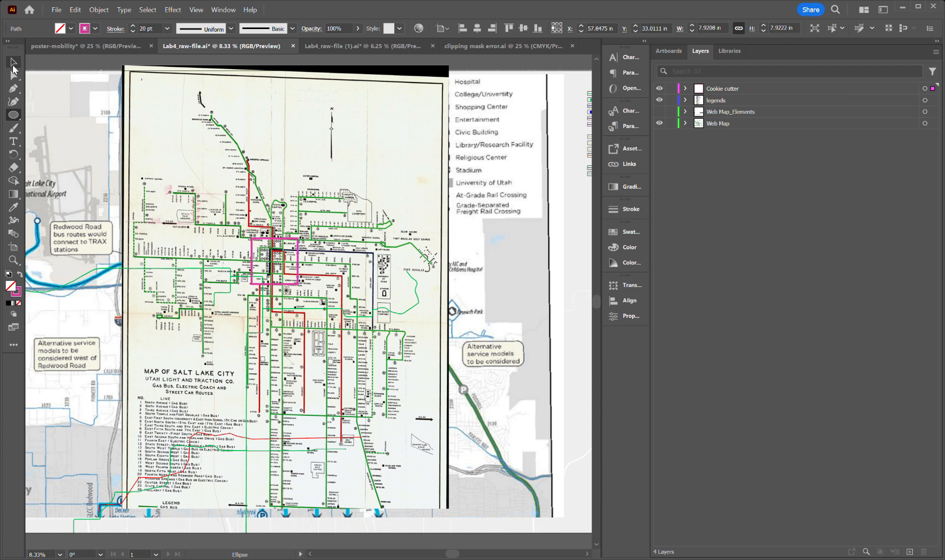
Step: Enlarge the Cookie cutter square proportionally to about 20.76 in and place it around the downtown area of the street car map
left_click(13, 62)
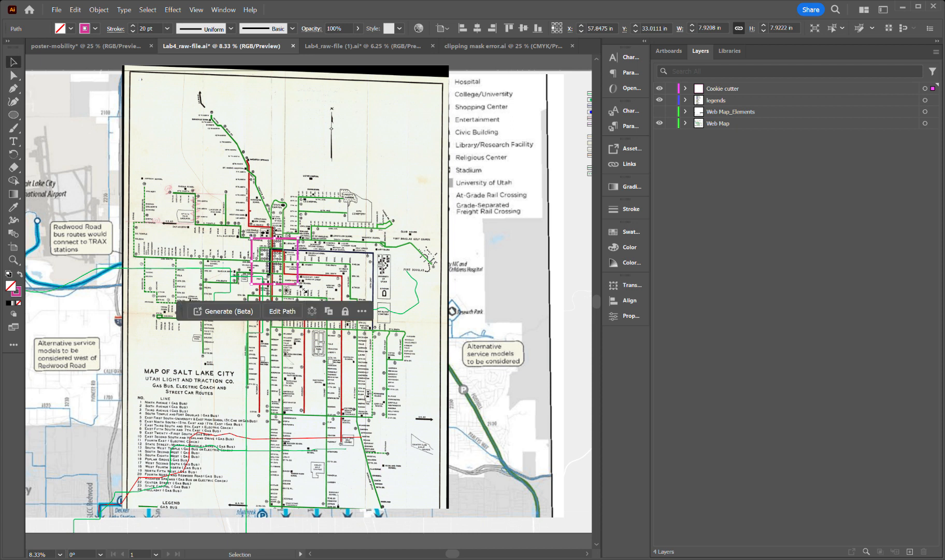
left_click_drag(301, 286, 360, 346)
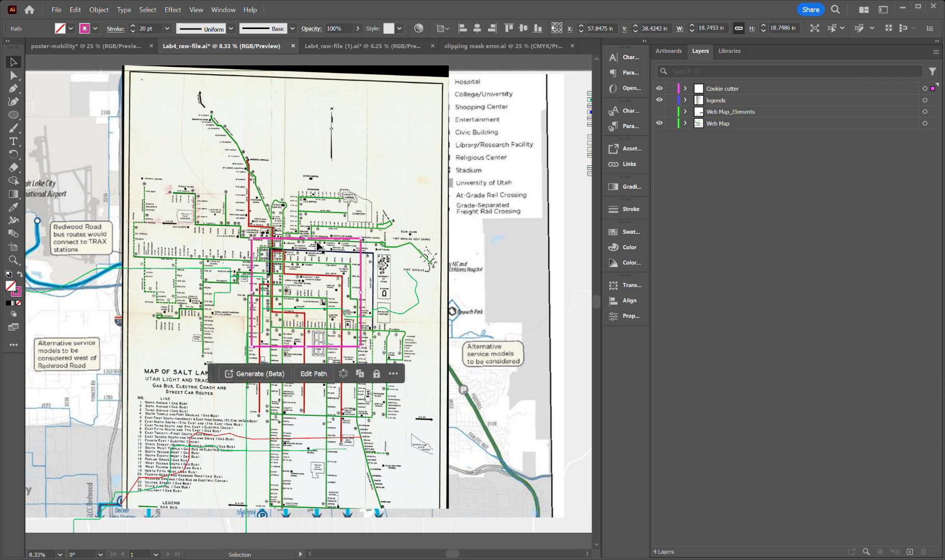
left_click_drag(320, 244, 286, 207)
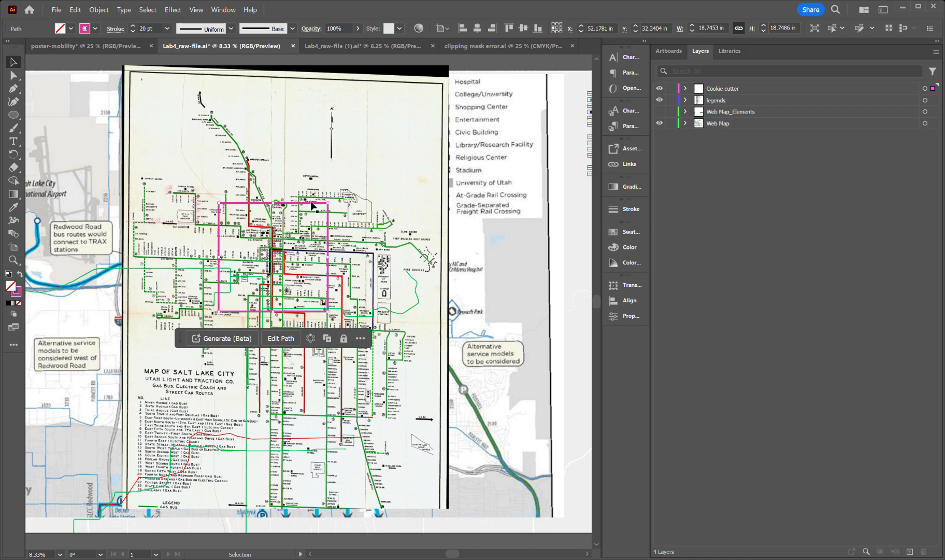
left_click_drag(328, 311, 342, 326)
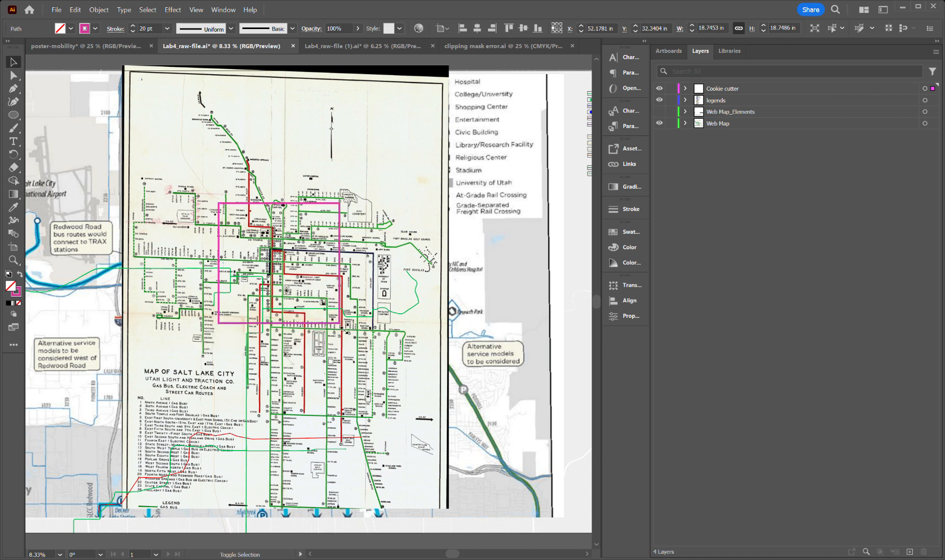
left_click_drag(295, 202, 297, 199)
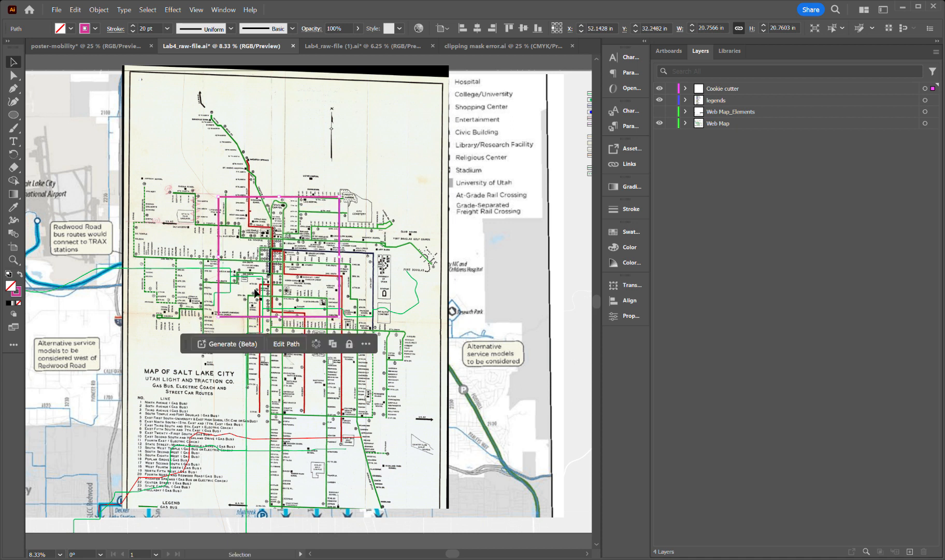
Step: Copy the Cookie cutter square and paste it into the poster-mobility document
key("a")
key("v")
left_click(75, 49)
key("ctrl+v")
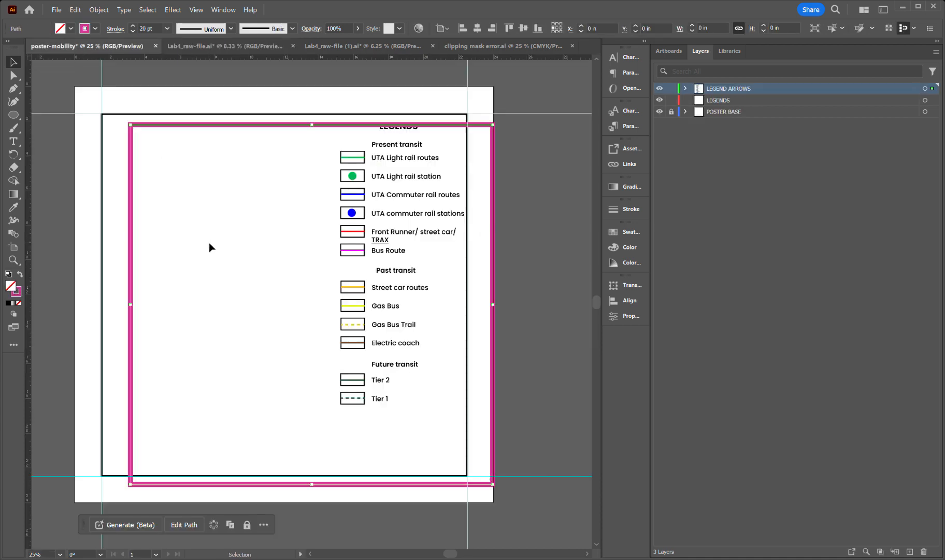
Step: Scale the pasted square to about 12.84 in and fit it into the poster frame's upper-left corner, beside the legends
left_click_drag(275, 126, 254, 127)
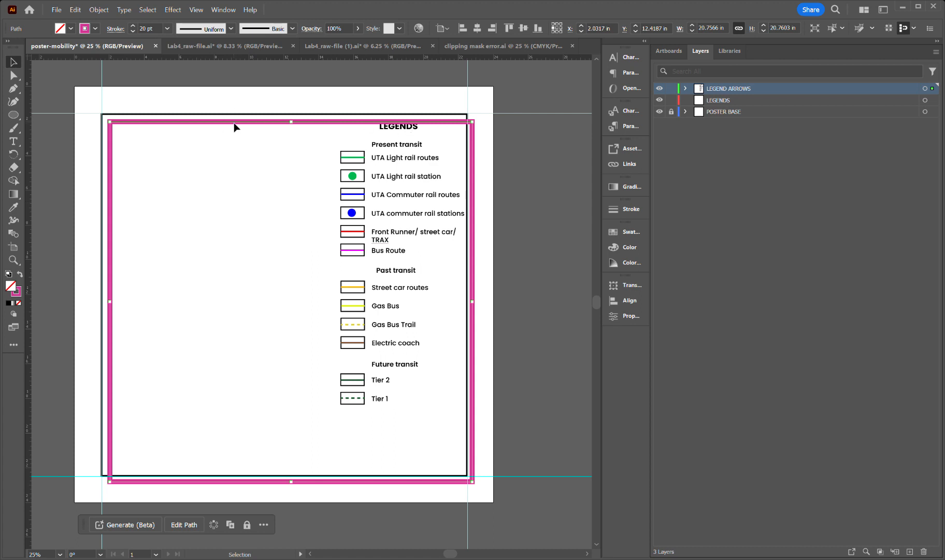
left_click(258, 136)
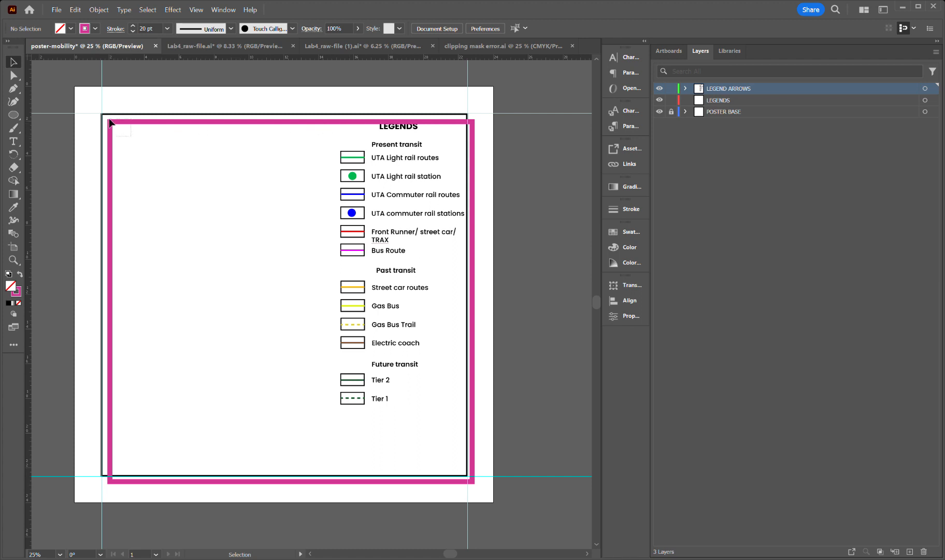
left_click(110, 121)
left_click_drag(477, 486, 339, 372)
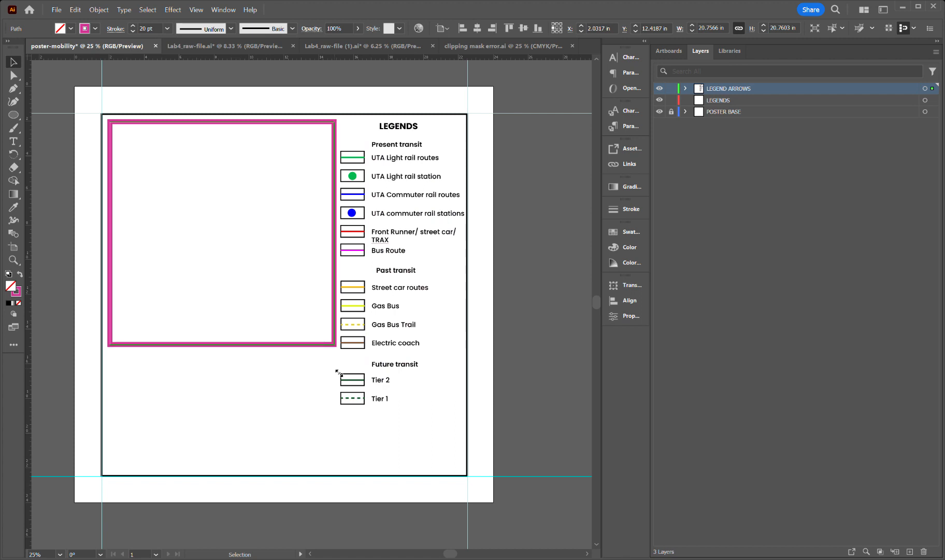
left_click(303, 367)
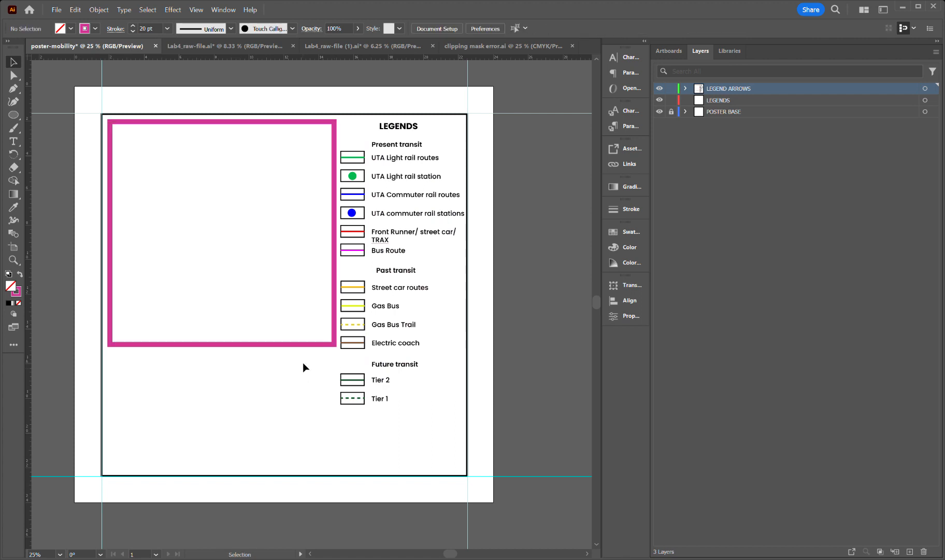
left_click_drag(275, 345, 270, 341)
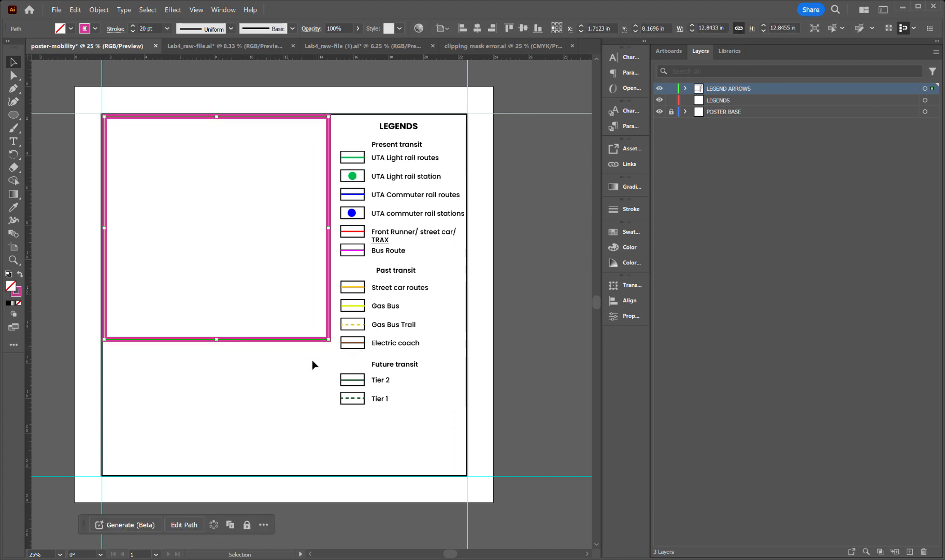
left_click(310, 372)
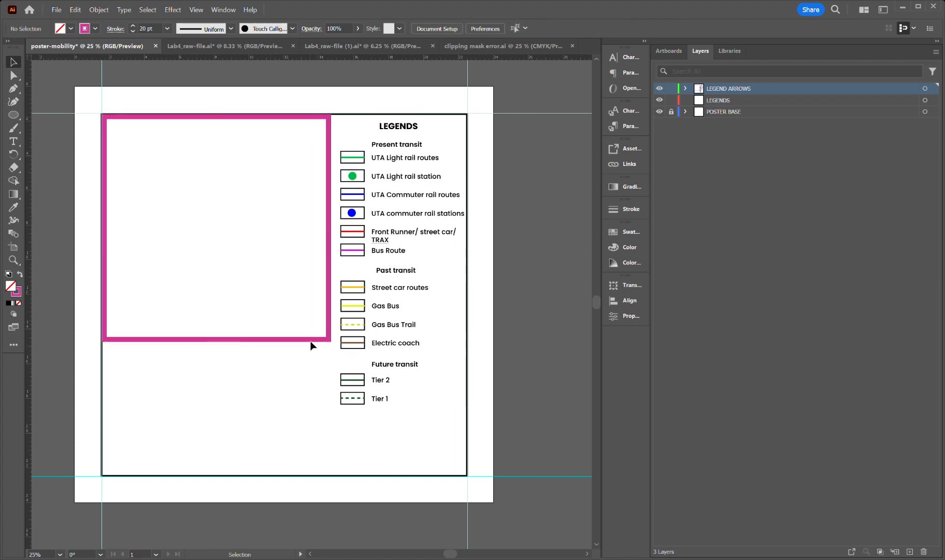
Step: Replace the Cookie cutter square in Lab4_raw-file.ai with a copy of the resized poster square and place it over downtown
left_click(286, 335)
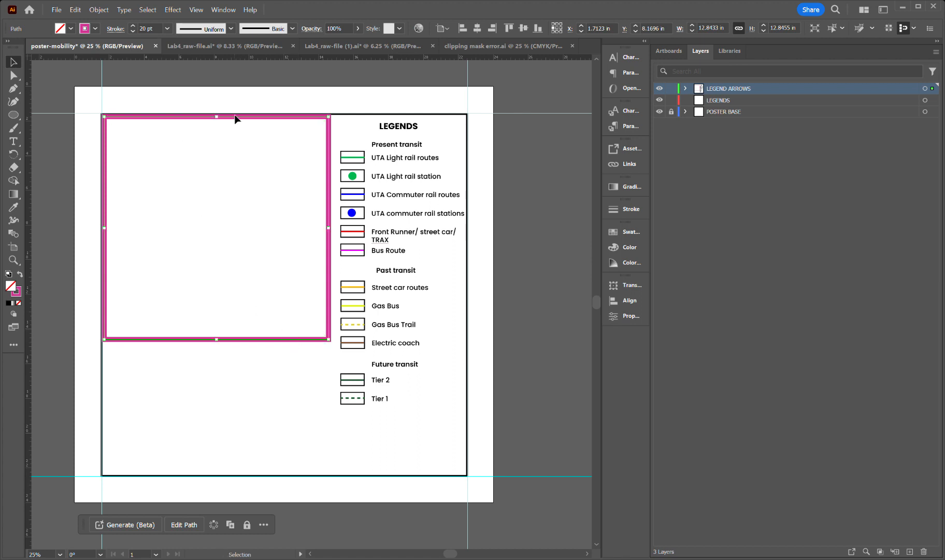
left_click(219, 50)
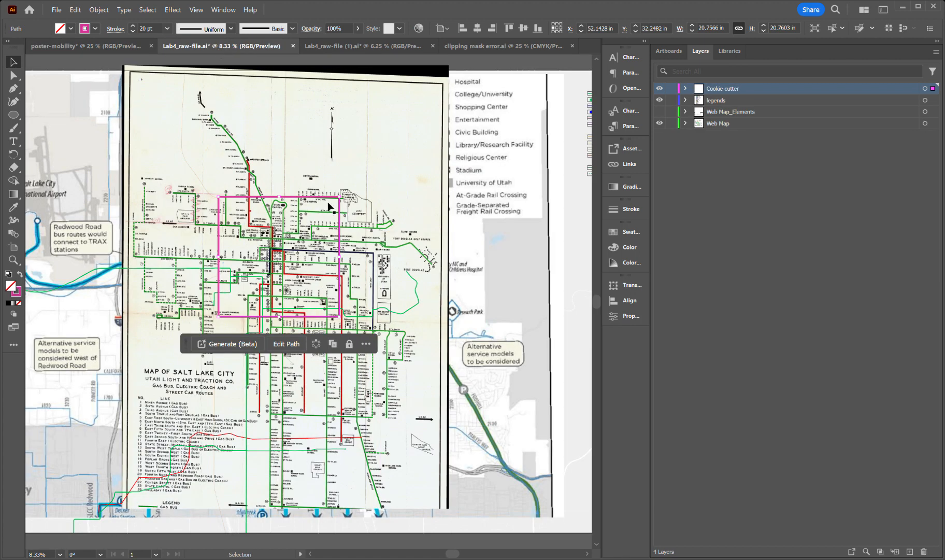
key("Delete")
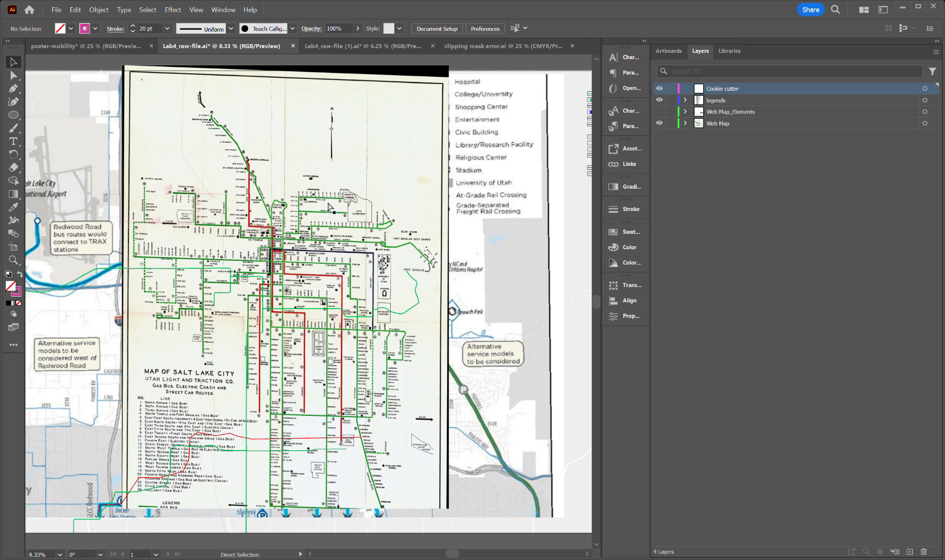
key("ctrl+z")
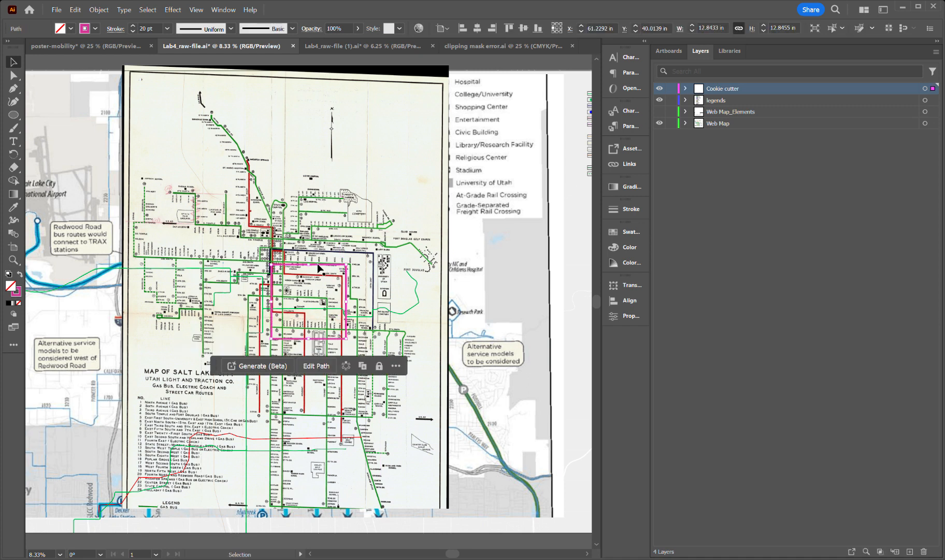
left_click_drag(319, 268, 290, 226)
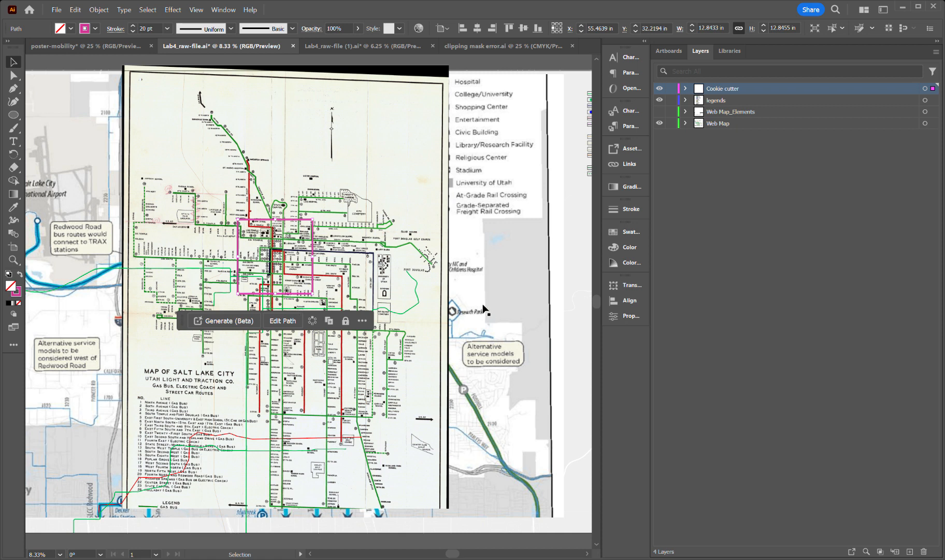
scroll(385, 326, "down", 1)
left_click(416, 507)
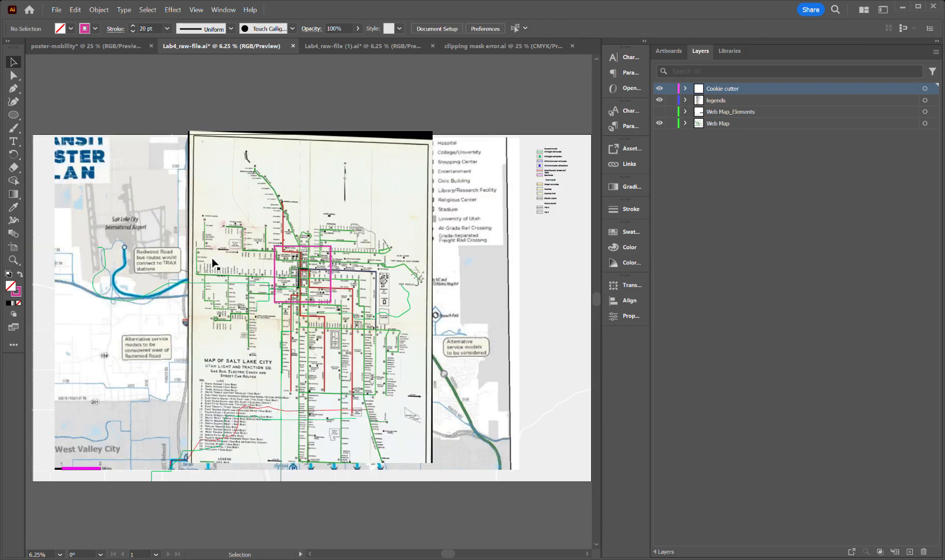
left_click(408, 173)
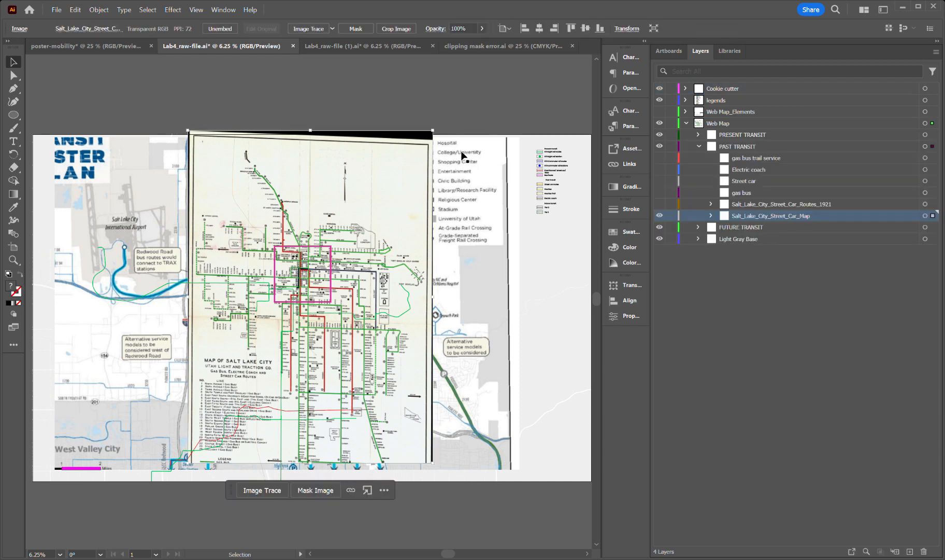
left_click(462, 156)
left_click(226, 94)
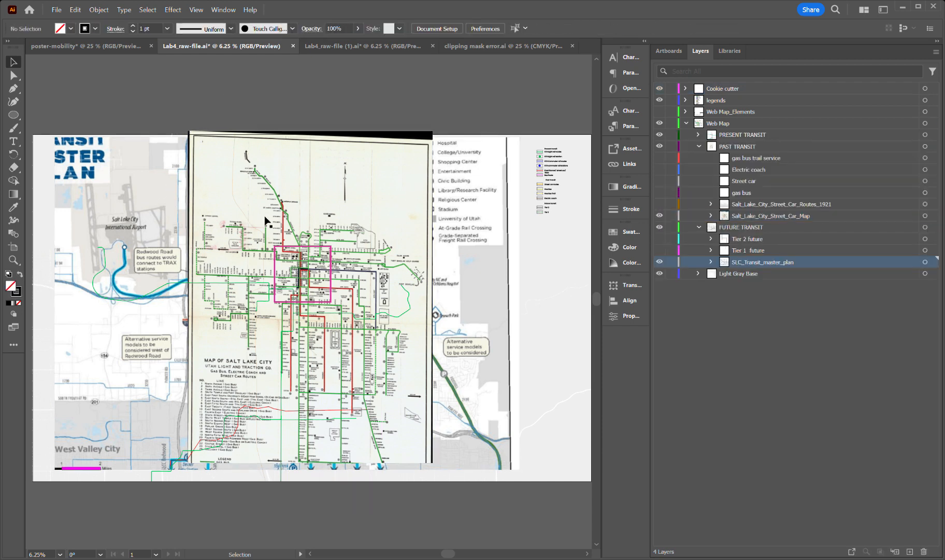
left_click(699, 146)
left_click(698, 157)
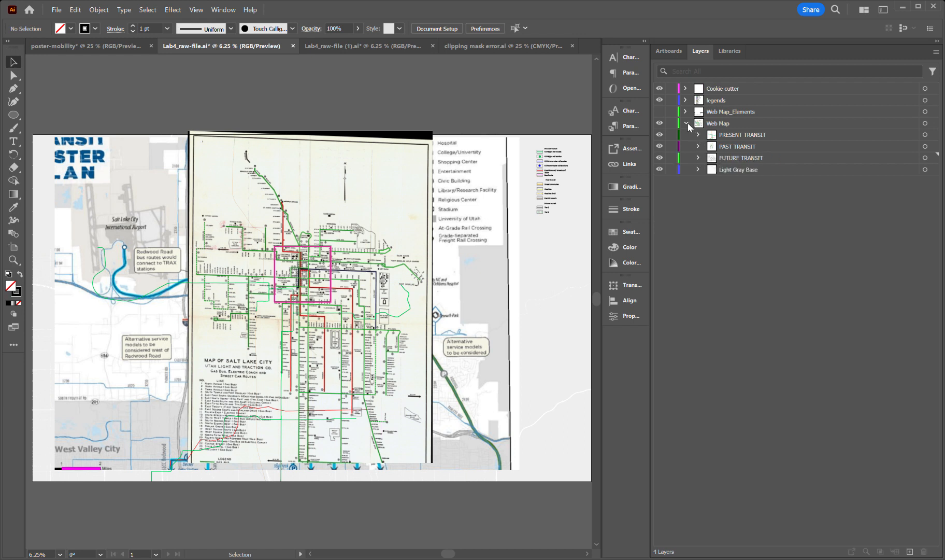
left_click(687, 123)
Step: Expand the Web Map layer with its PRESENT and PAST TRANSIT sublayers, and make Salt_Lake_City_Street_Car_Routes_1921 visible
left_click(687, 123)
left_click(699, 146)
left_click(698, 134)
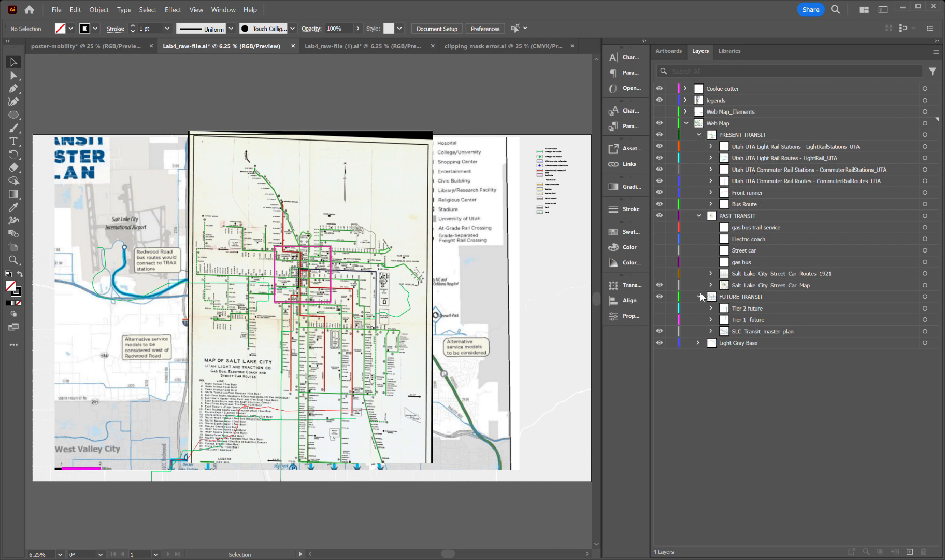
left_click(768, 276)
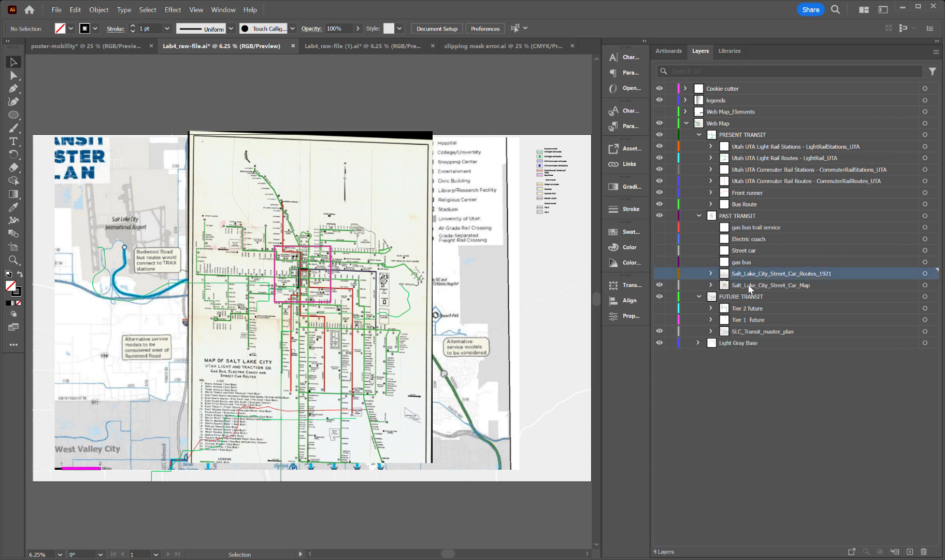
left_click(660, 273)
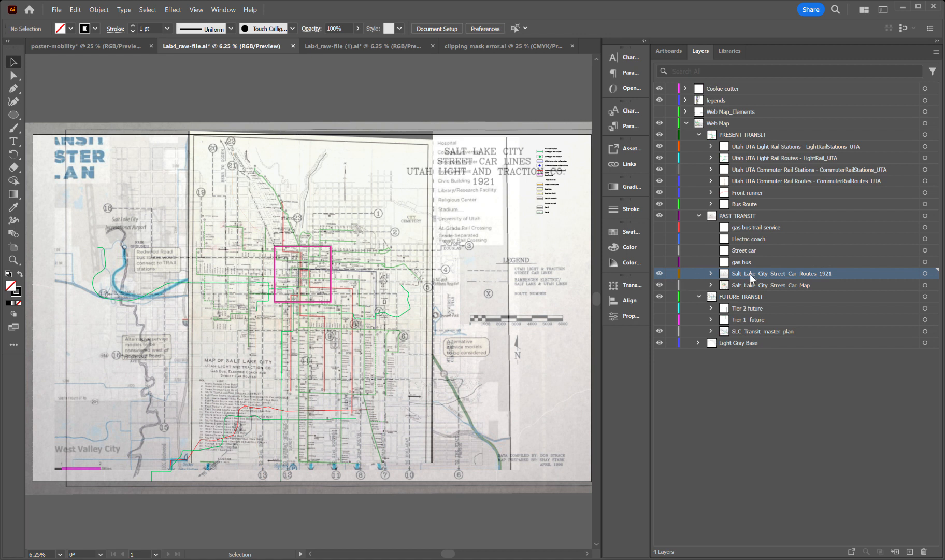
Step: Delete the Salt_Lake_City_Street_Car_Routes_1921, Salt_Lake_City_Street_Car_Map and SLC_Transit_master_plan sublayers from Web Map
left_click(799, 285, "shift")
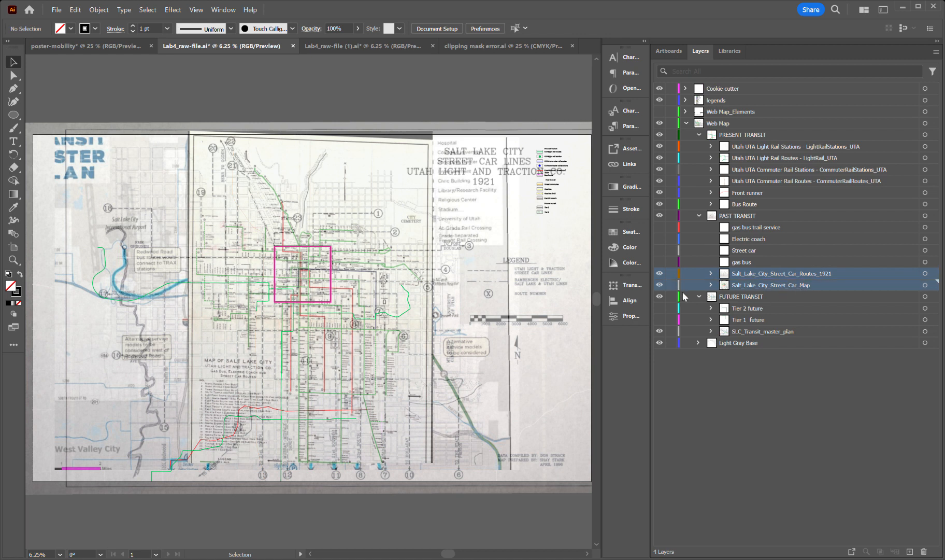
left_click(740, 331)
left_click(752, 274, "shift")
left_click(749, 331)
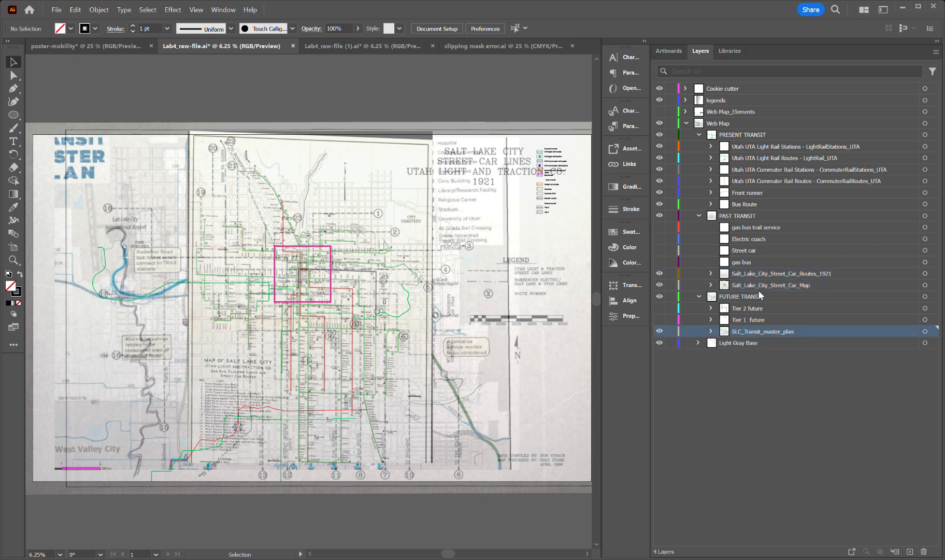
left_click(746, 275, "shift")
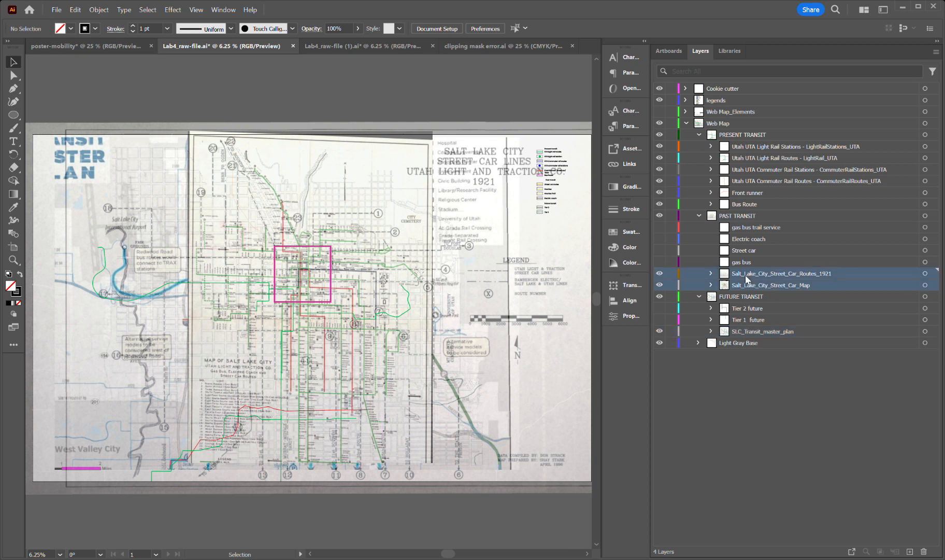
left_click(741, 328, "shift")
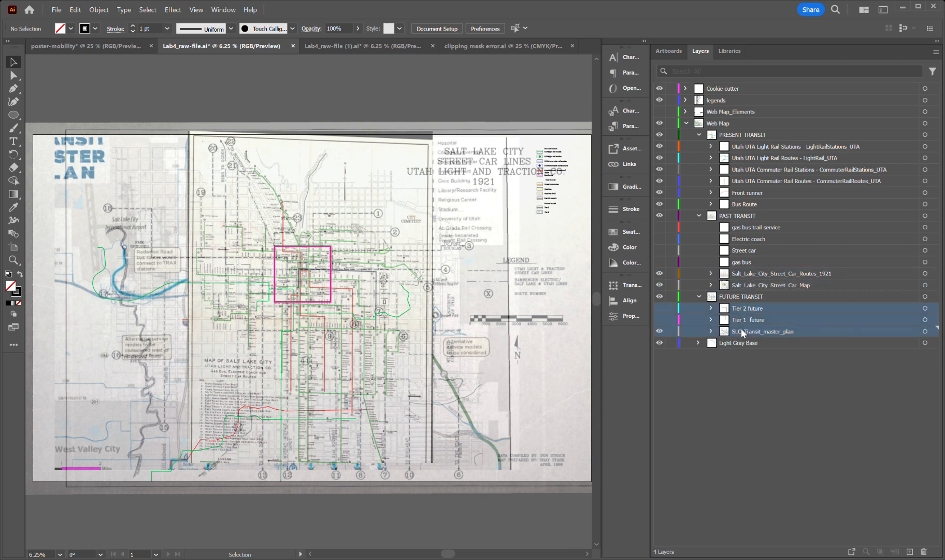
left_click(778, 365)
left_click(761, 274)
left_click(762, 286, "shift")
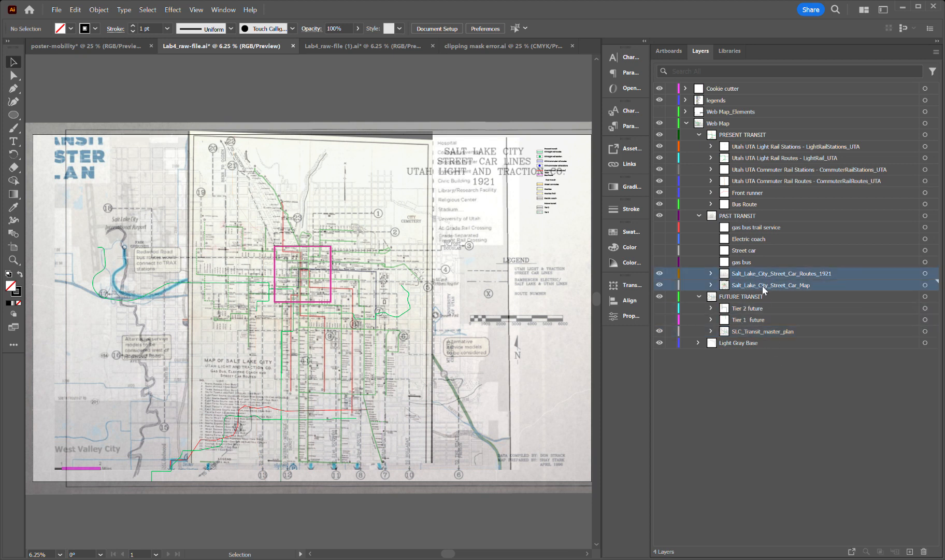
left_click(749, 332)
left_click(749, 278)
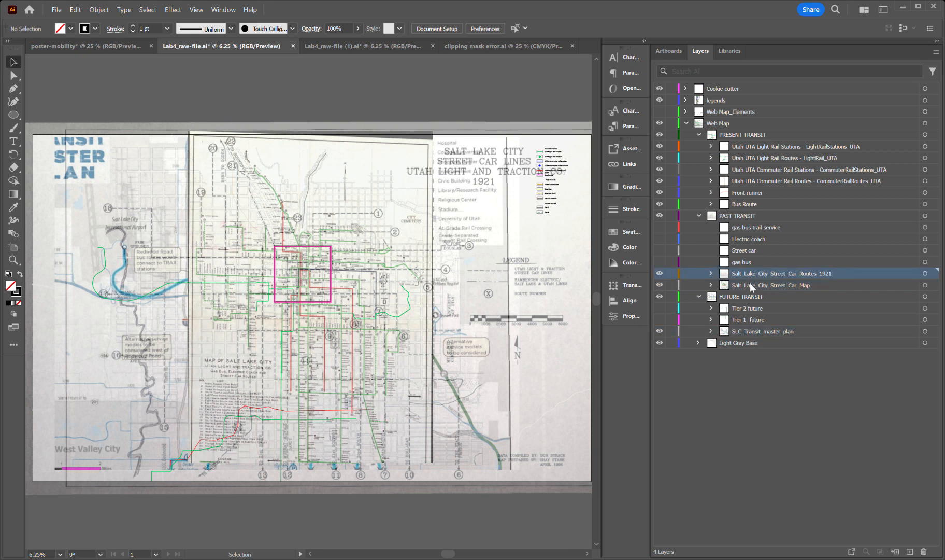
left_click(749, 283, "shift")
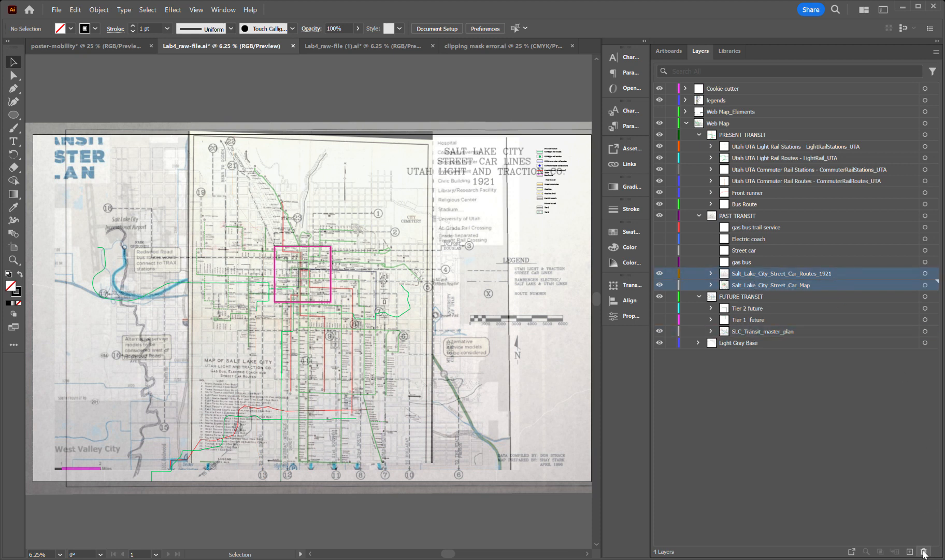
key("Delete")
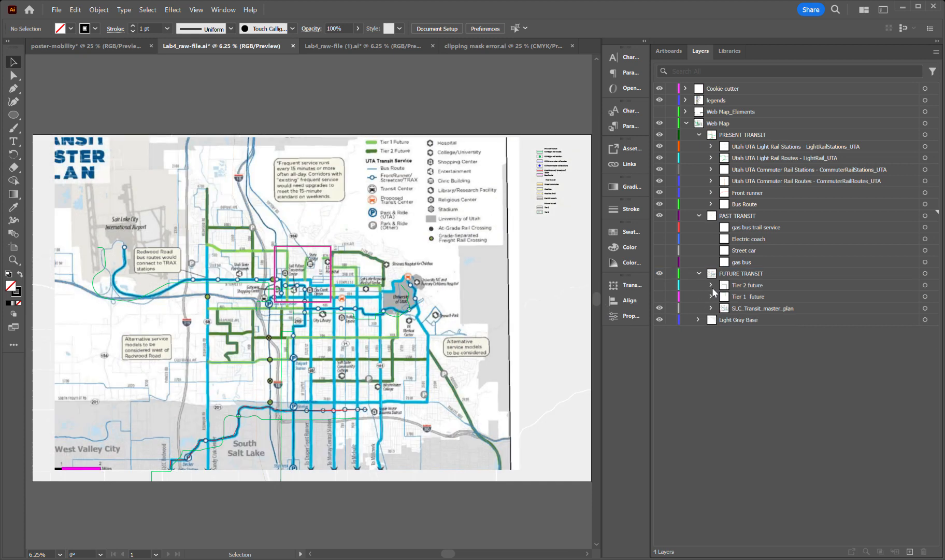
left_click(744, 306)
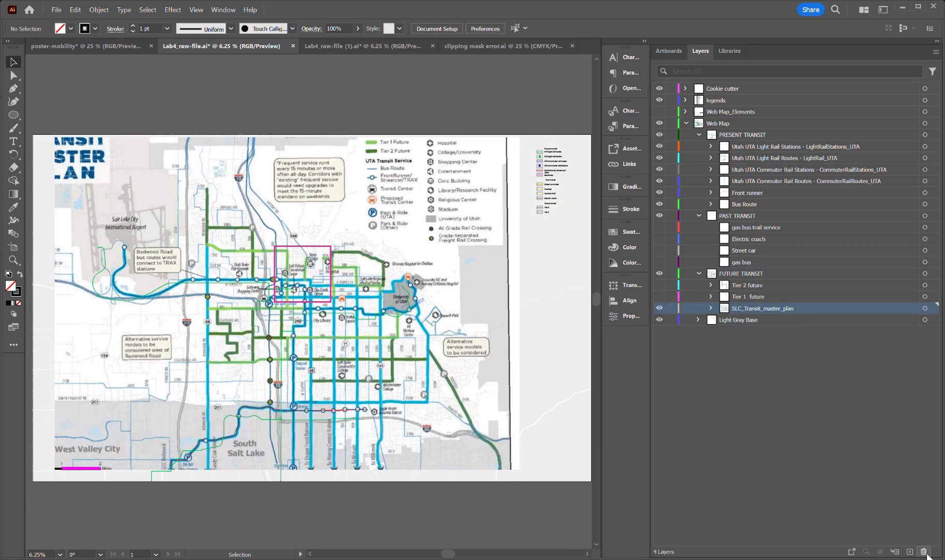
key("Delete")
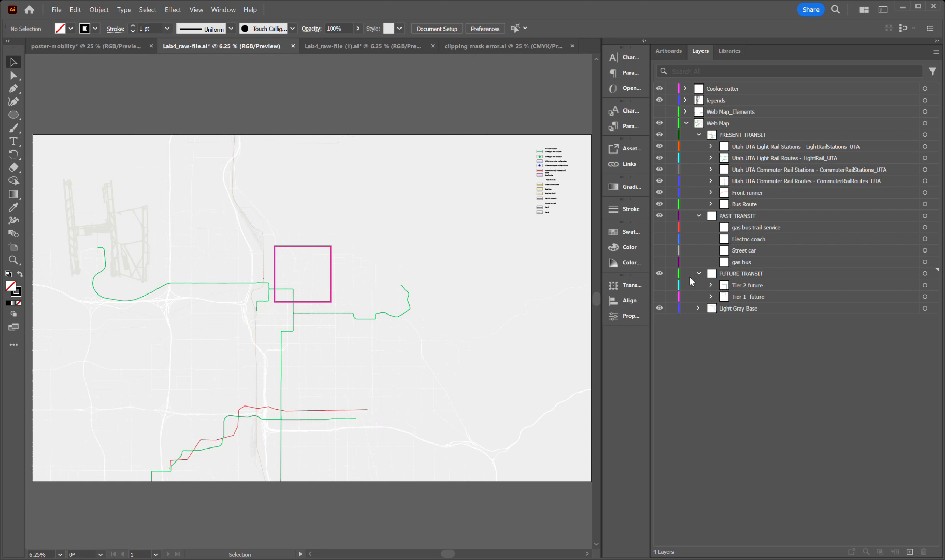
Step: Make the hidden PAST TRANSIT sublayers and the Web Map_Elements layer visible, and move Web Map_Elements to the top of the layer stack
left_click_drag(660, 227, 661, 268)
left_click(686, 124)
left_click(727, 116)
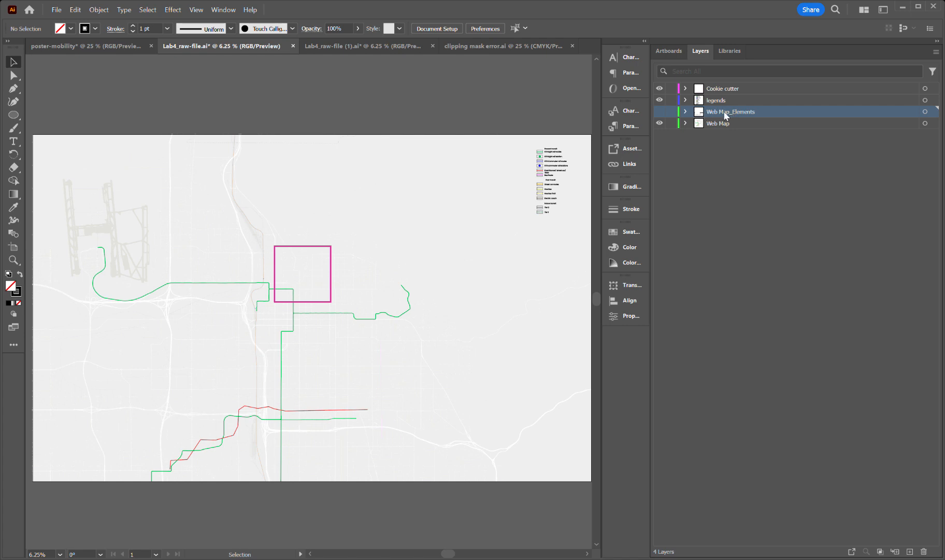
left_click(660, 112)
left_click_drag(716, 115, 715, 82)
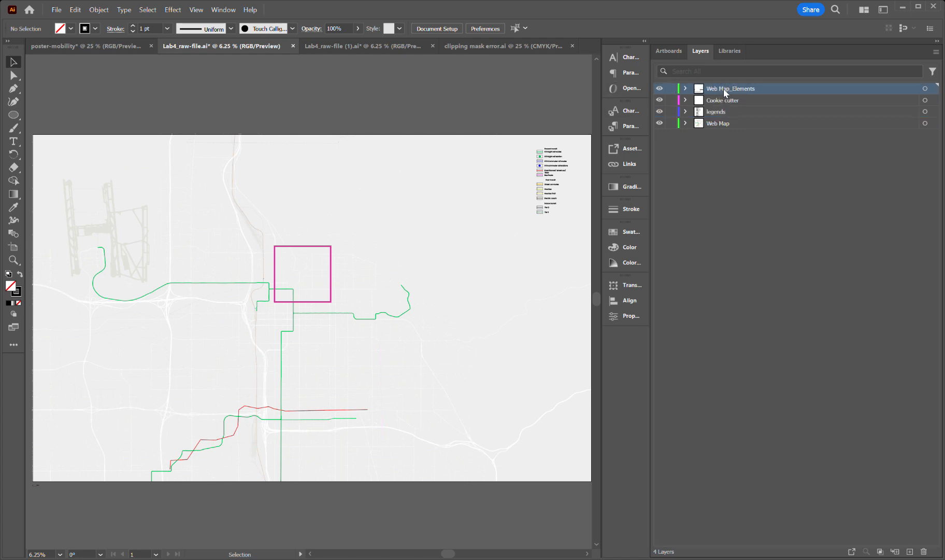
left_click(728, 168)
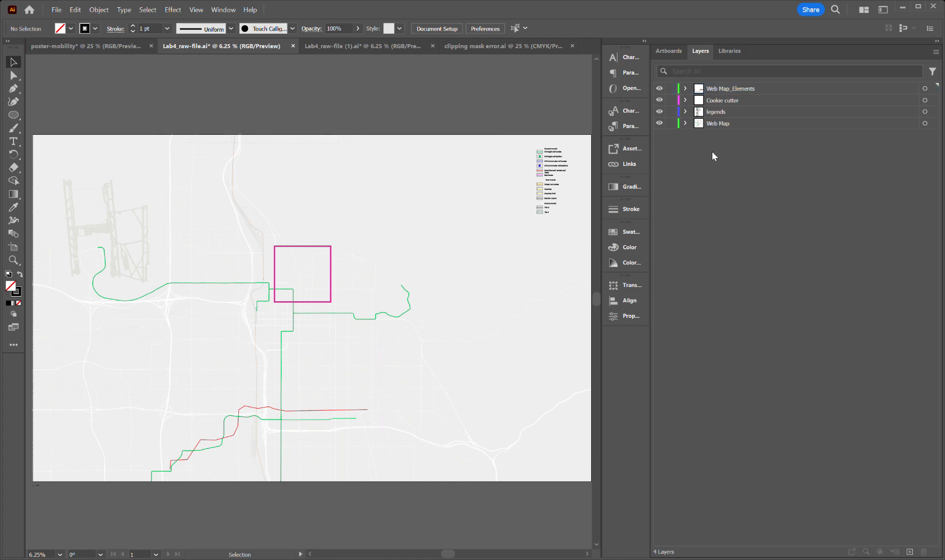
Step: Move the Web Map layer above legends so it sits directly beneath the Cookie cutter layer
left_click(715, 104)
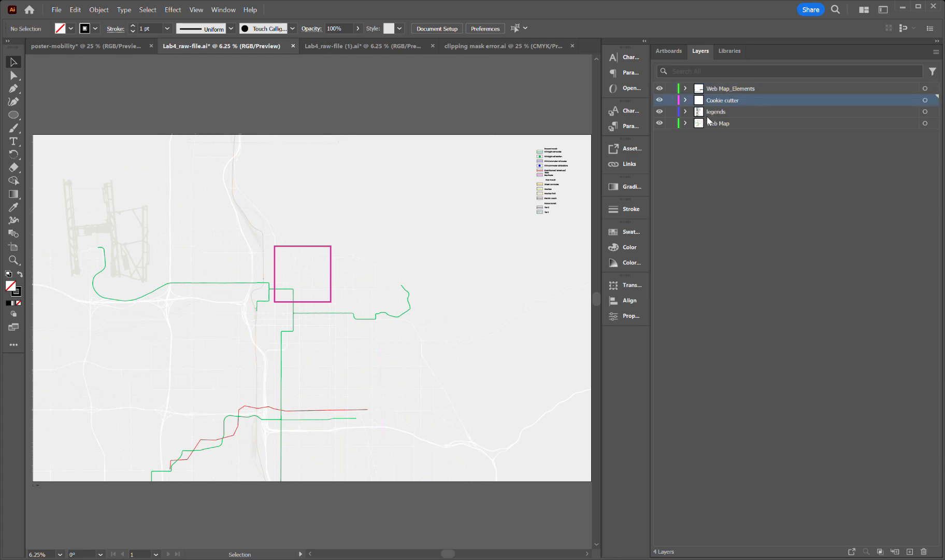
left_click(712, 124)
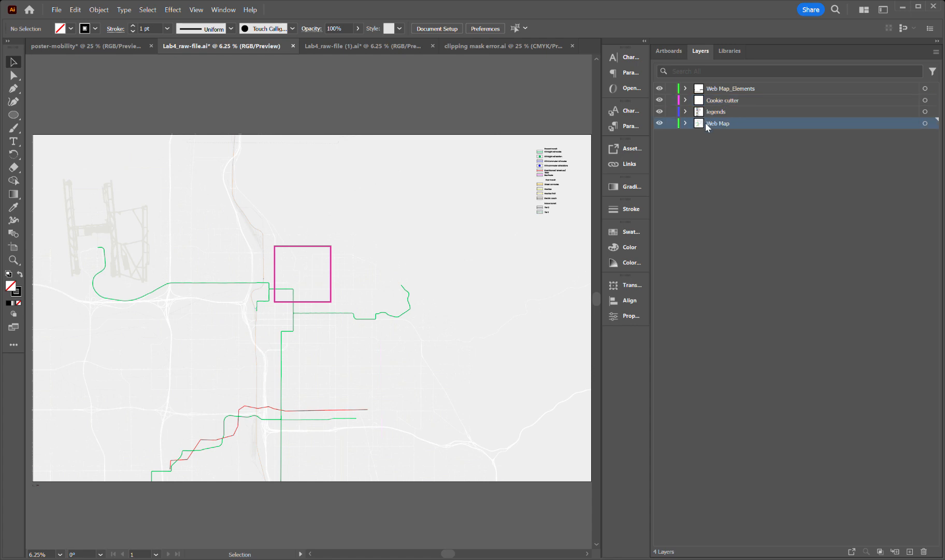
left_click_drag(705, 124, 710, 114)
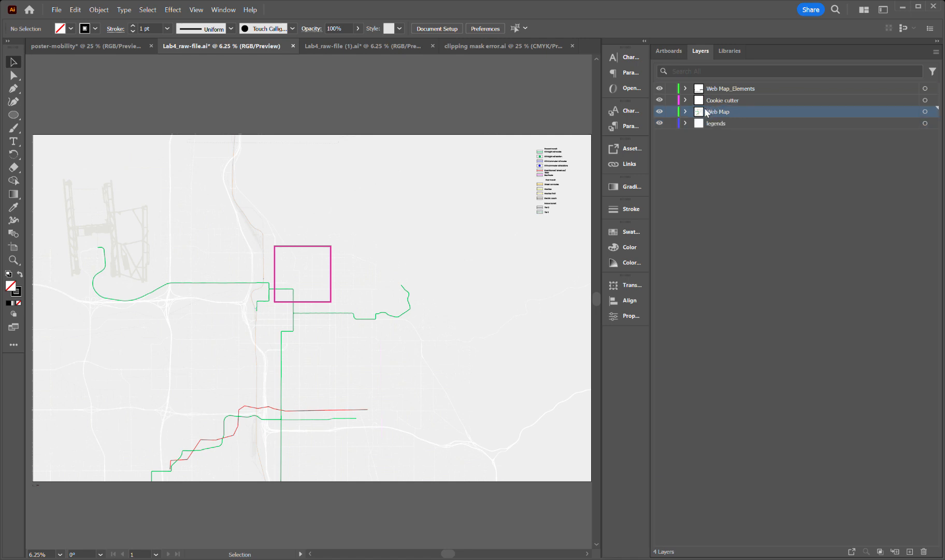
left_click(728, 191)
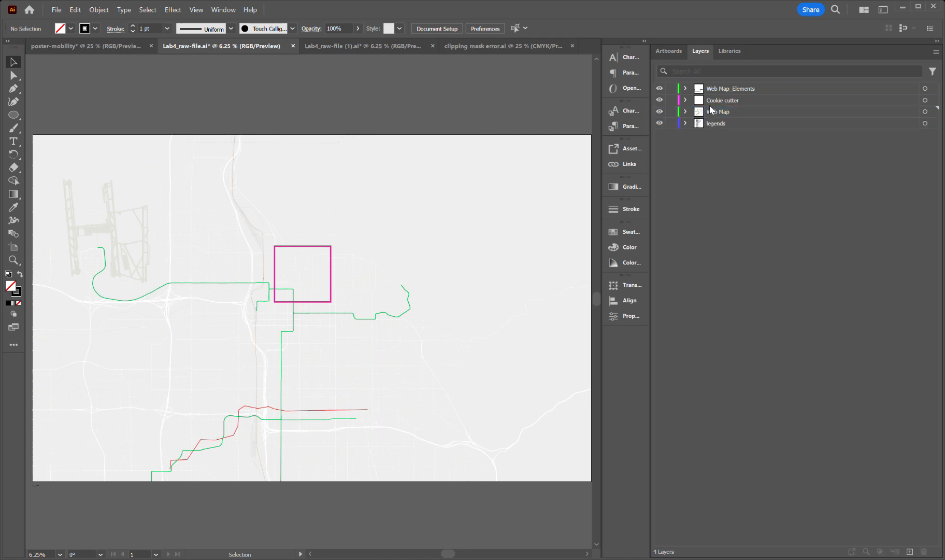
Step: Select the Cookie cutter square with all Web Map artwork and clip the map to the square with a clipping mask
left_click(715, 103)
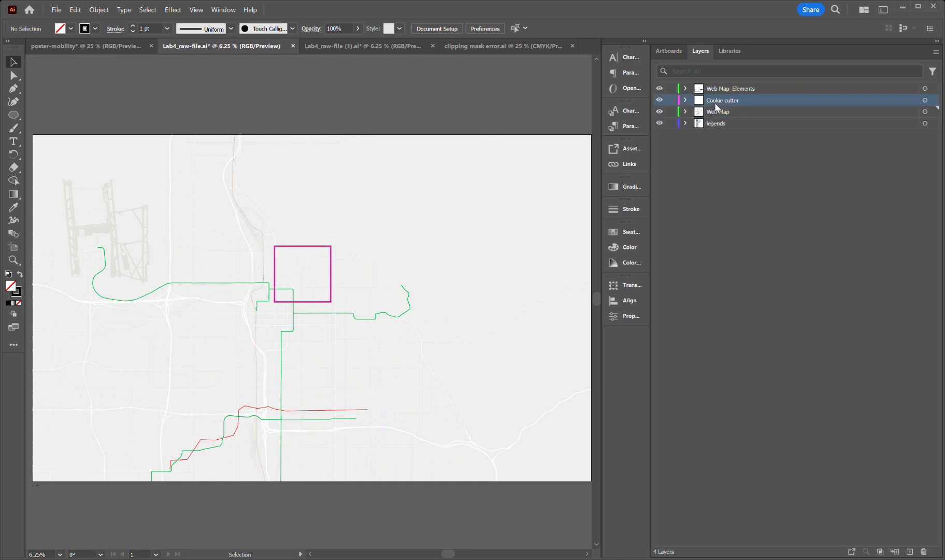
left_click(721, 114)
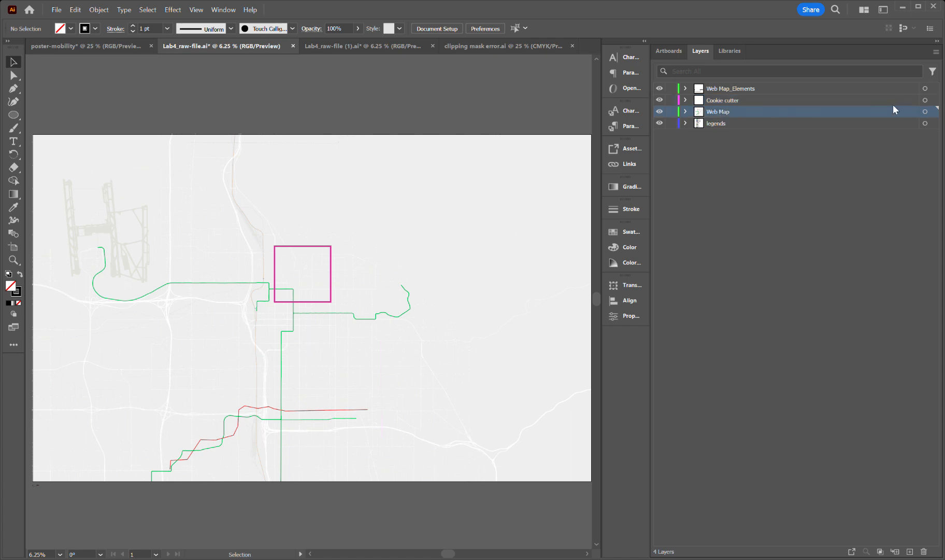
left_click(936, 102)
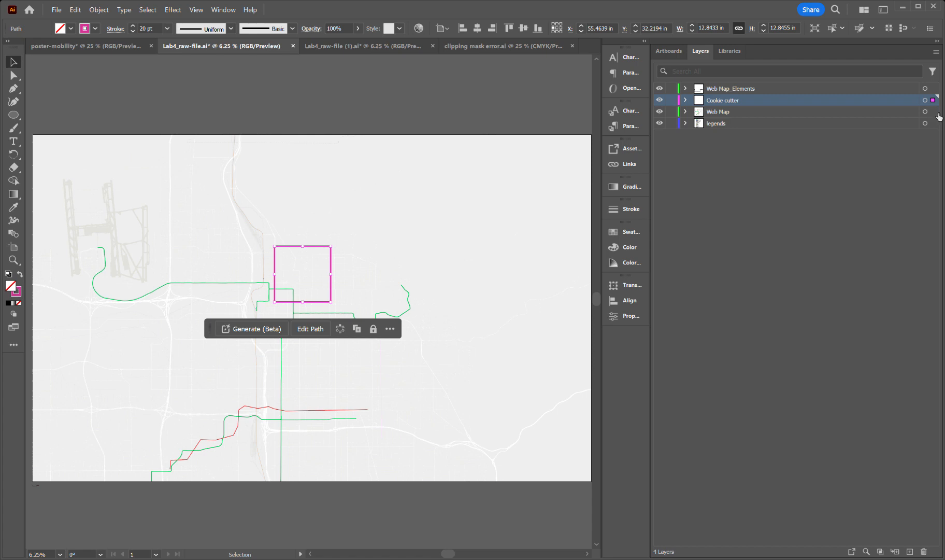
left_click(935, 112, "shift")
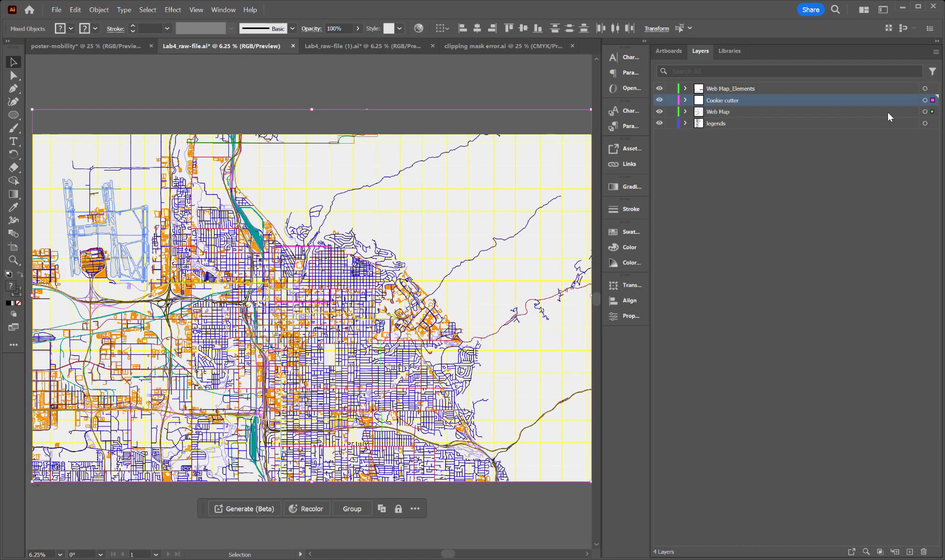
left_click(887, 112, "shift")
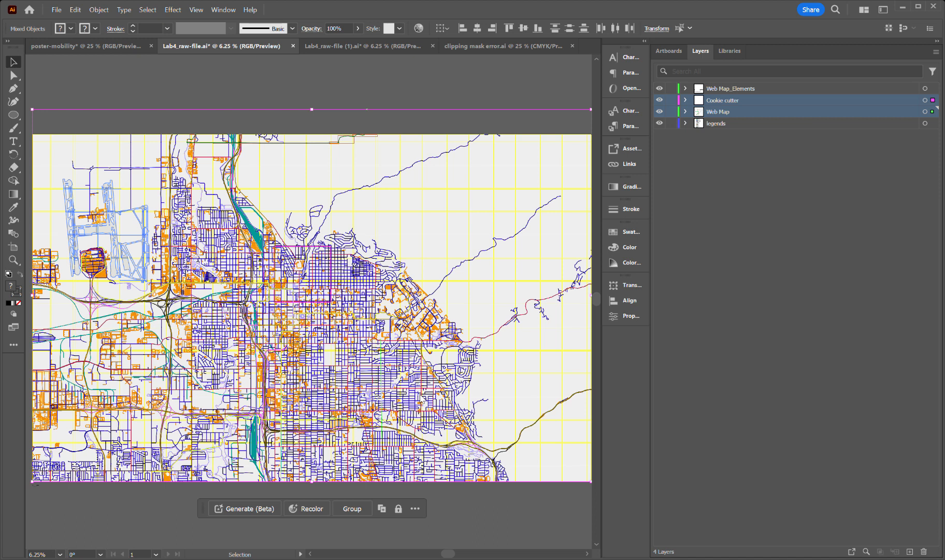
key("ctrl+g")
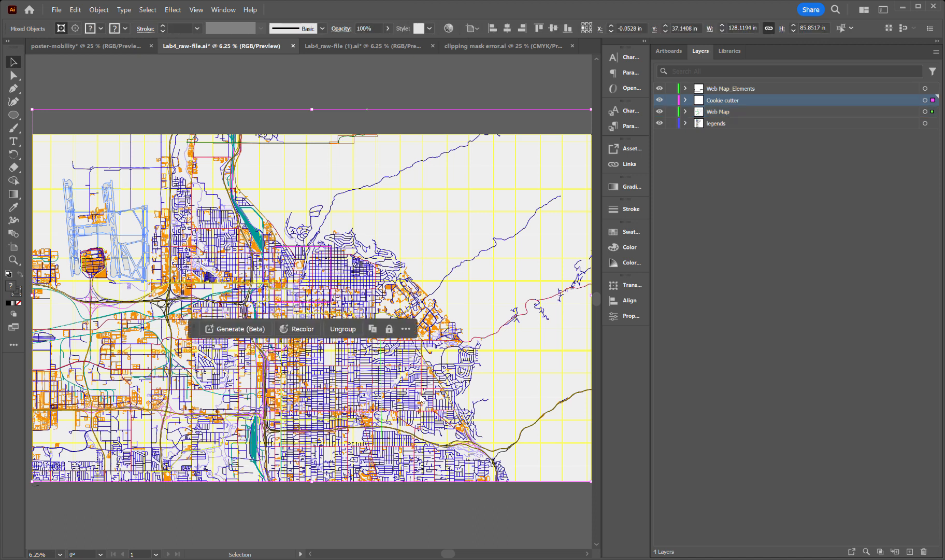
key("ctrl+7")
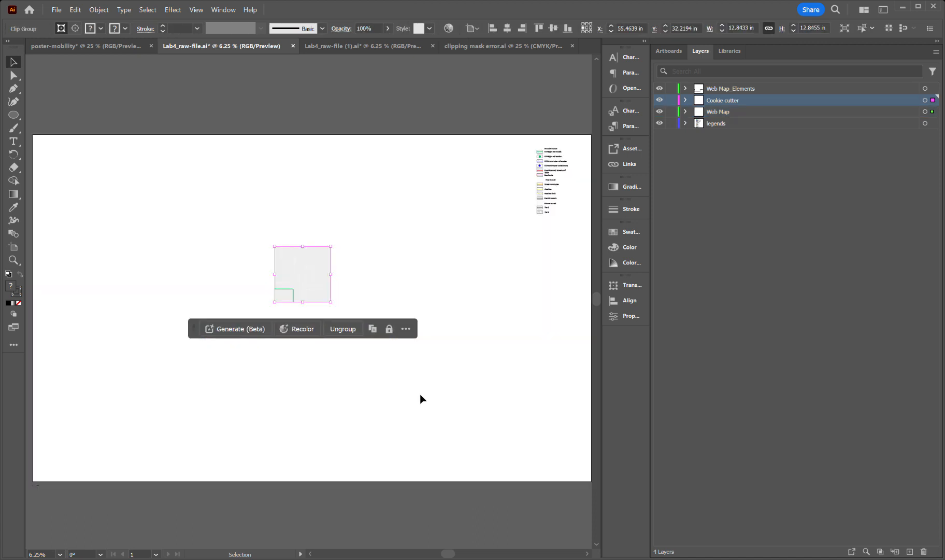
left_click(399, 405)
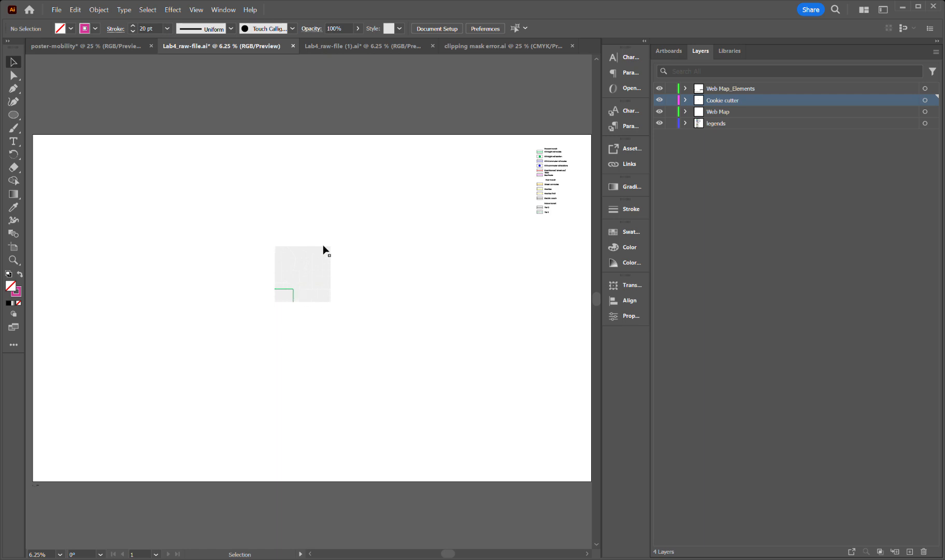
Step: Copy the clipped map square and switch to the poster-mobility document with nothing selected
left_click(299, 278)
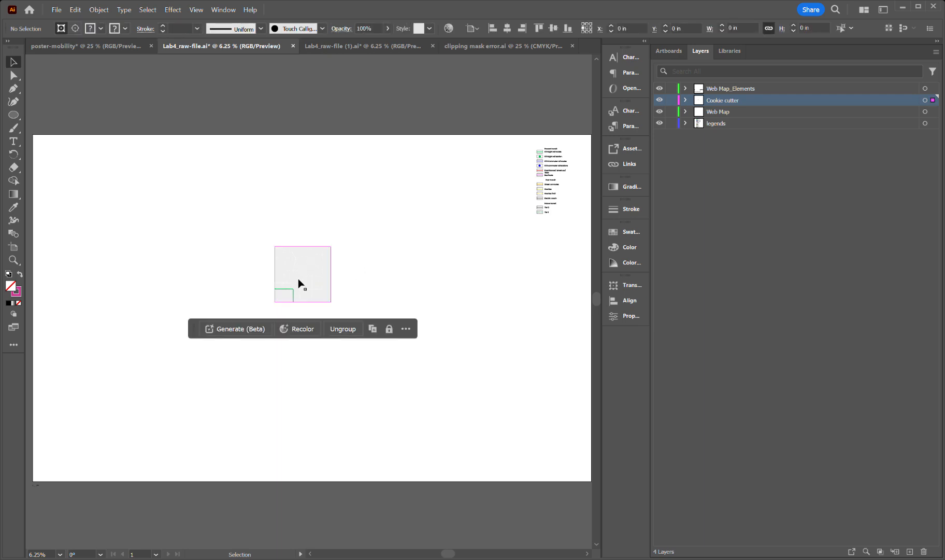
left_click(114, 47)
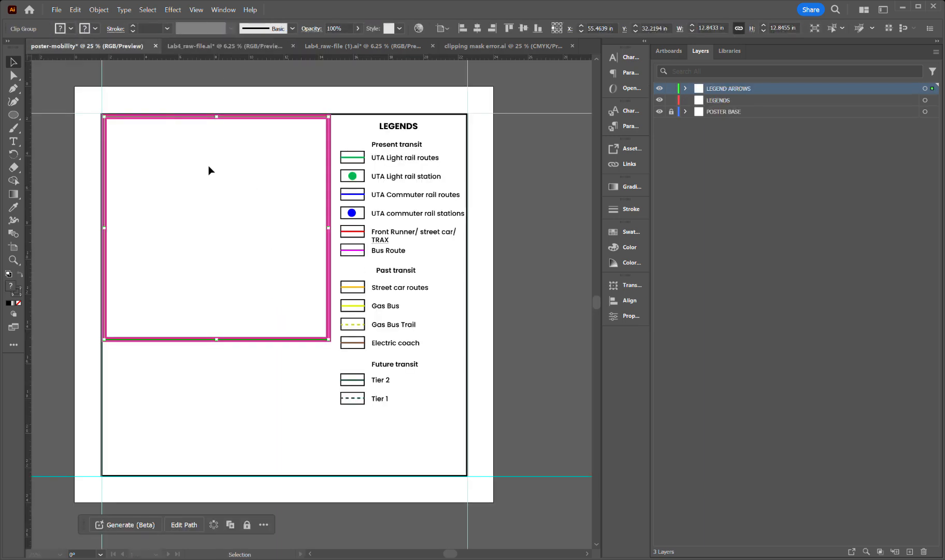
key("ctrl+shift+a")
key("a")
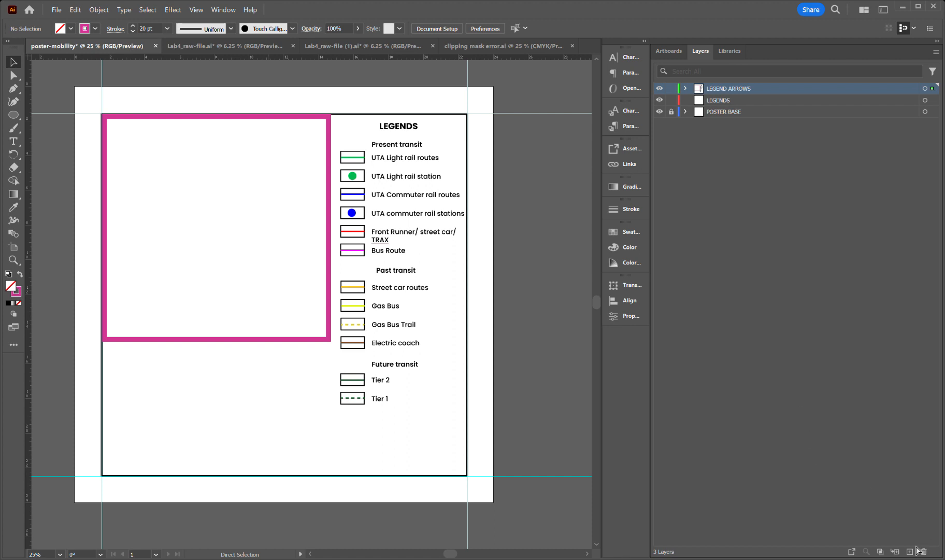
Step: Undo a trial paste of the map on the LEGEND ARROWS layer and add a new layer named Map above it
key("ctrl+v")
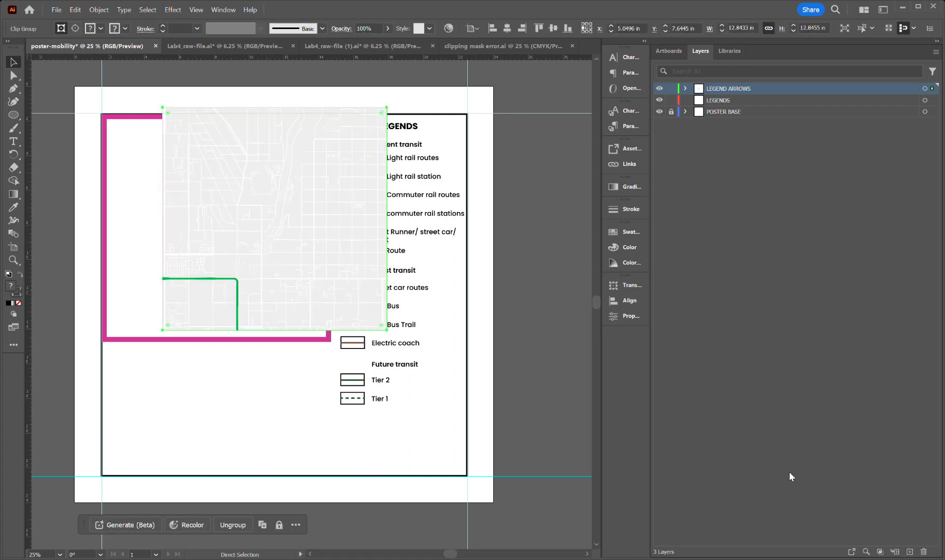
key("ctrl+z")
left_click(910, 552)
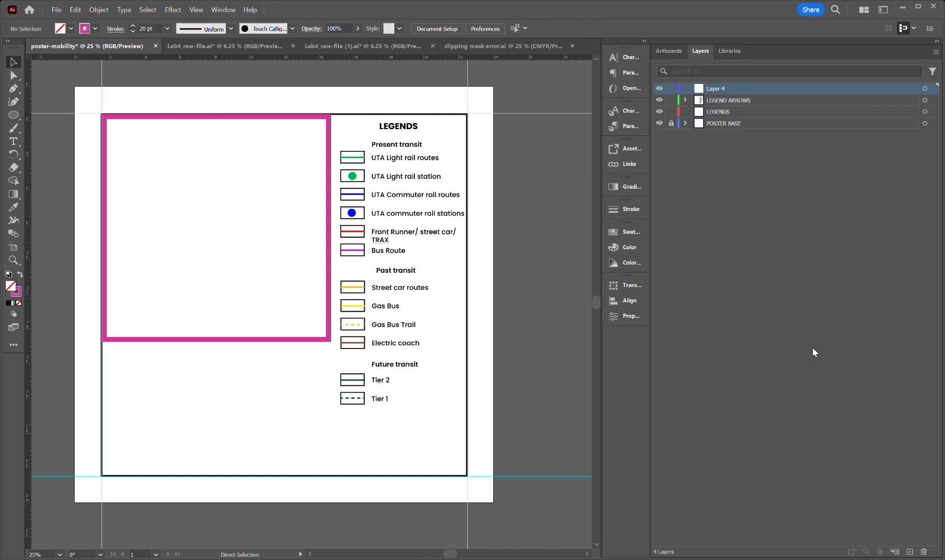
double_click(714, 88)
type("Map")
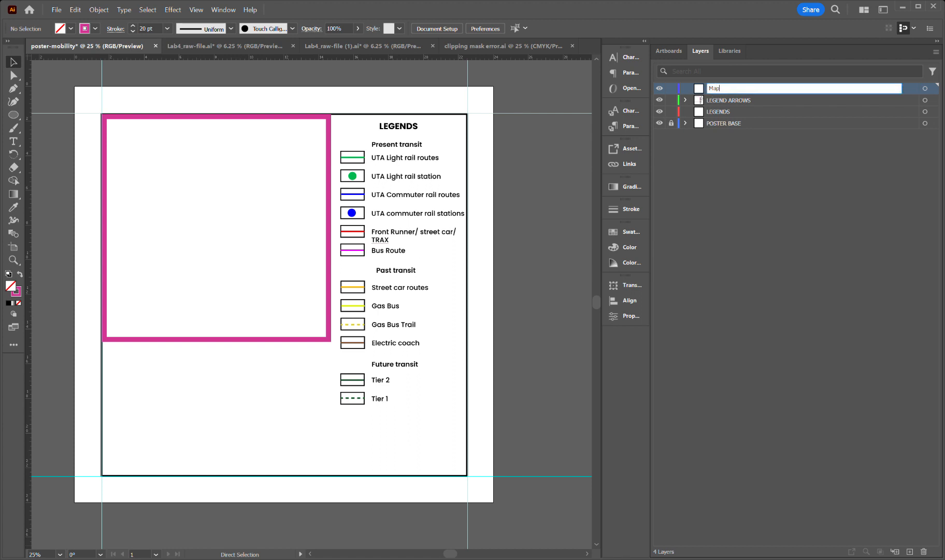
left_click(801, 146)
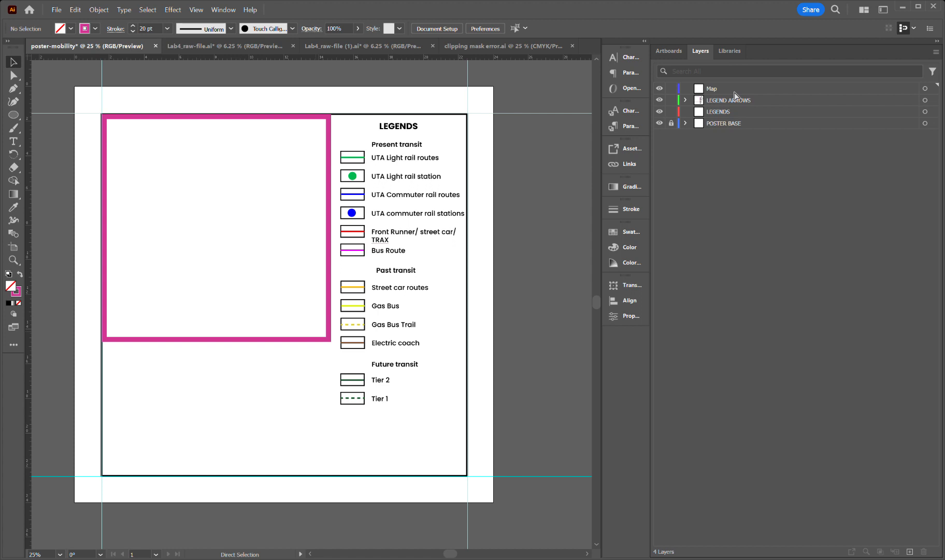
Step: Paste the clipped map square onto the Map layer and place it roughly over the pink square
key("ctrl+v")
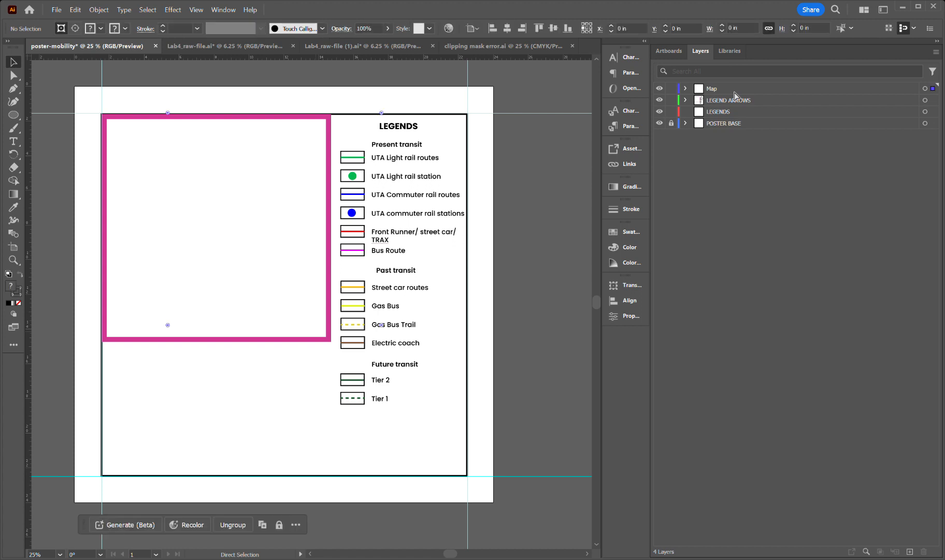
key("v")
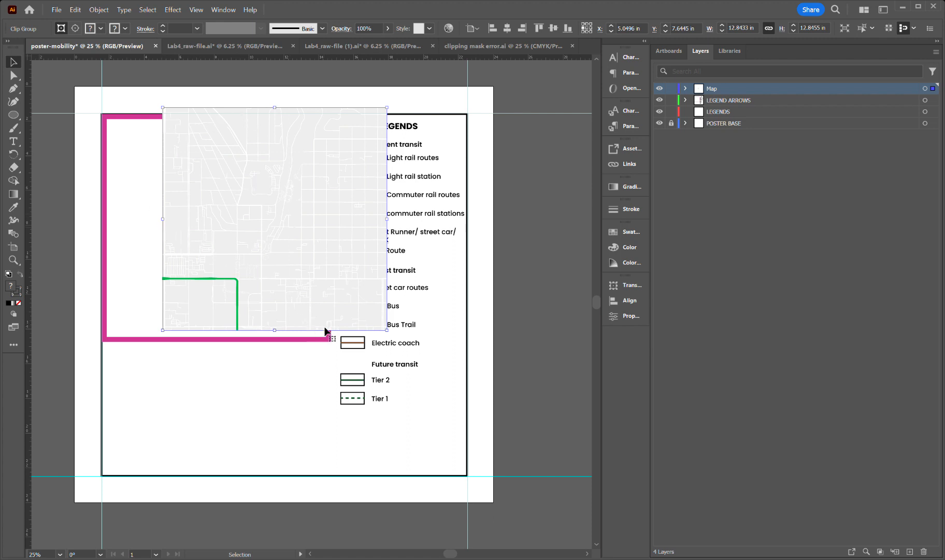
key("ctrl+z")
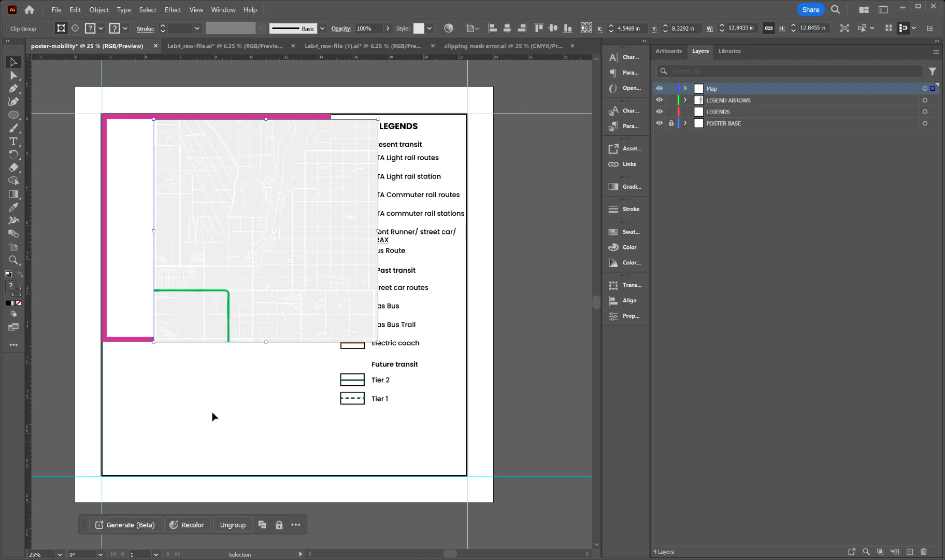
Step: Copy the pink square's X position and apply it to the clipped map, setting its X to 1.7123 in
left_click(107, 324)
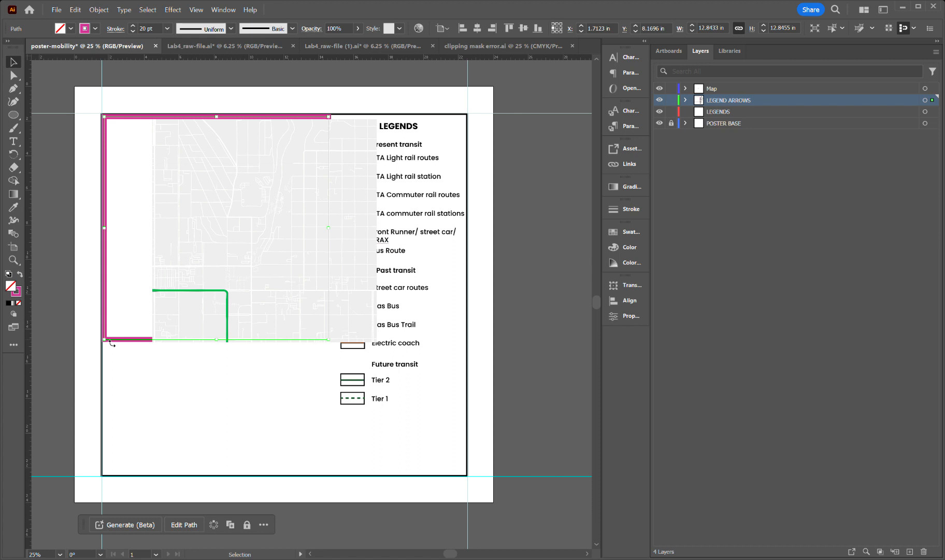
double_click(608, 29)
left_click_drag(609, 31, 589, 31)
left_click(319, 164)
left_click_drag(644, 29, 617, 32)
left_click(384, 106)
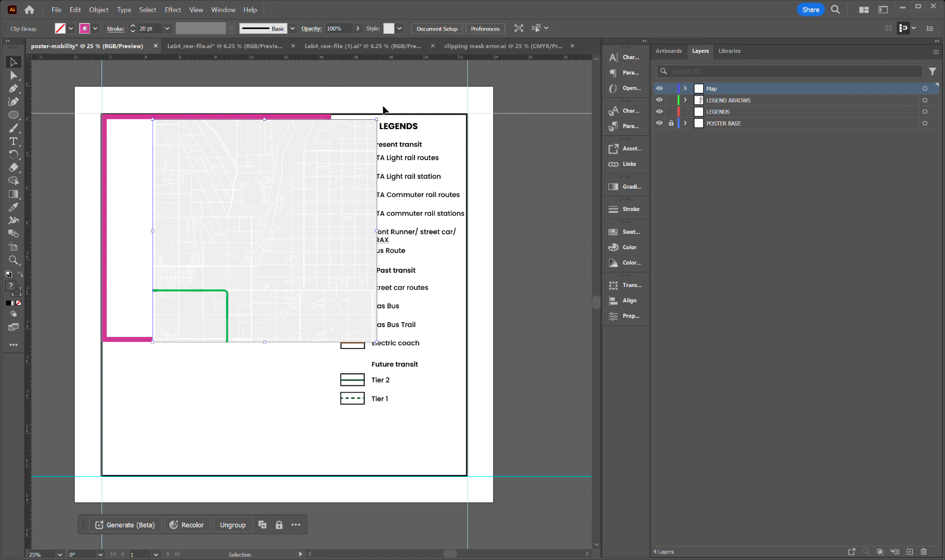
left_click(199, 223)
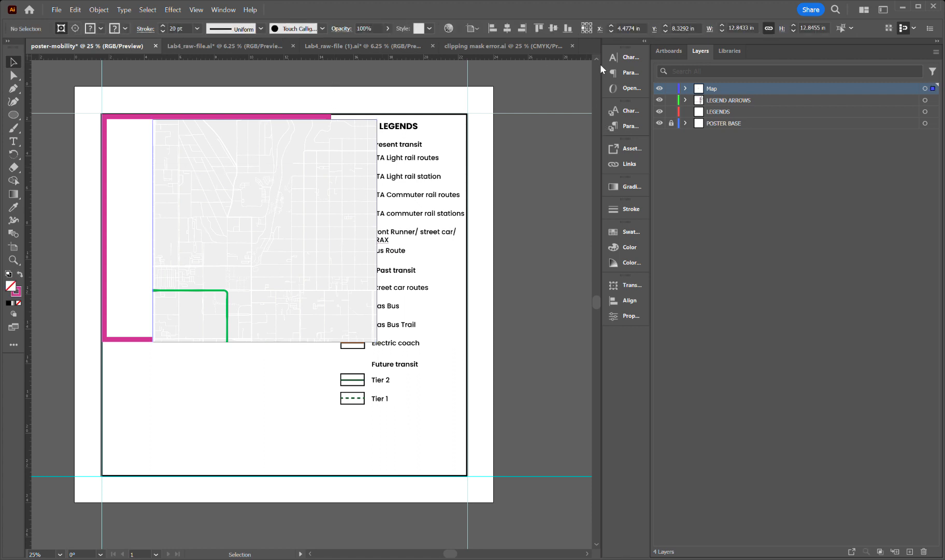
left_click_drag(643, 33, 621, 33)
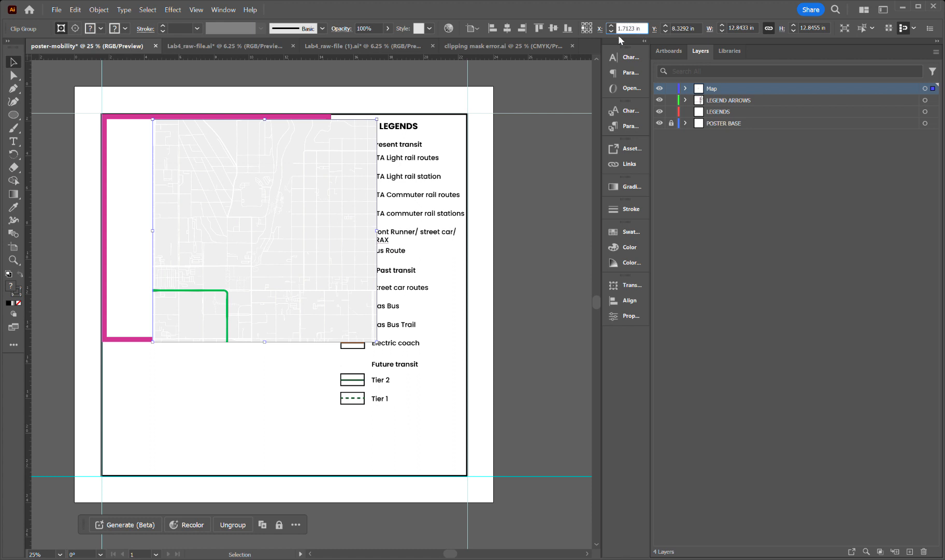
key("Return")
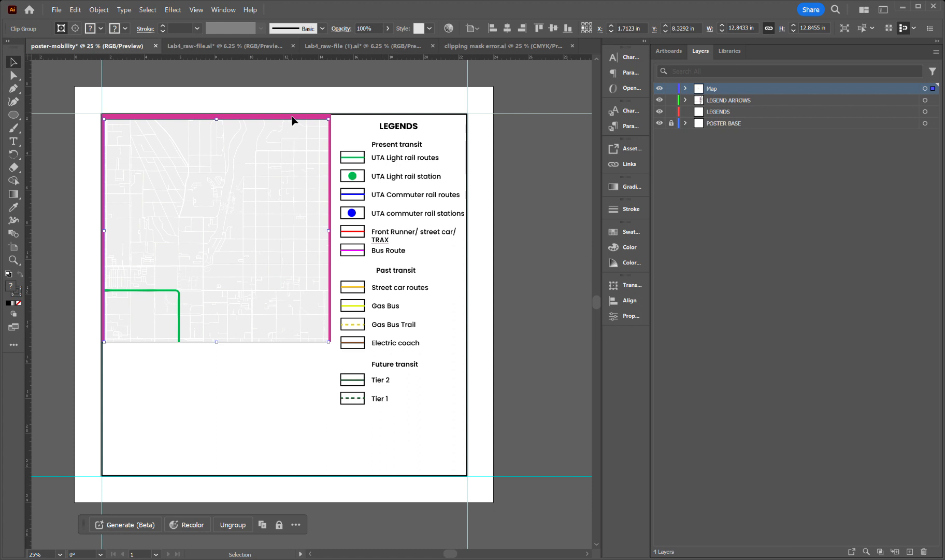
key("ctrl+shift+a")
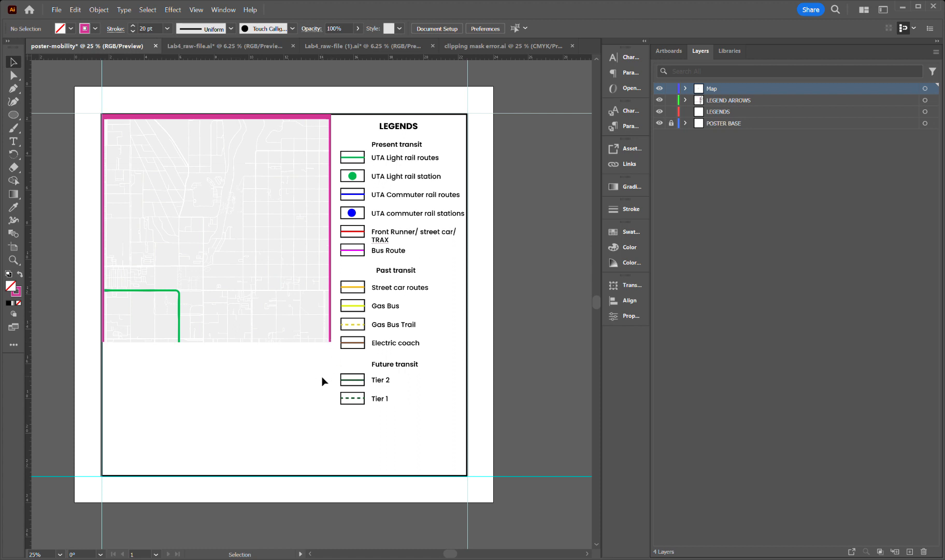
Step: Nudge the map slightly up to align with the pink square, and unlock and select the border rectangle on the POSTER BASE layer
left_click(255, 199)
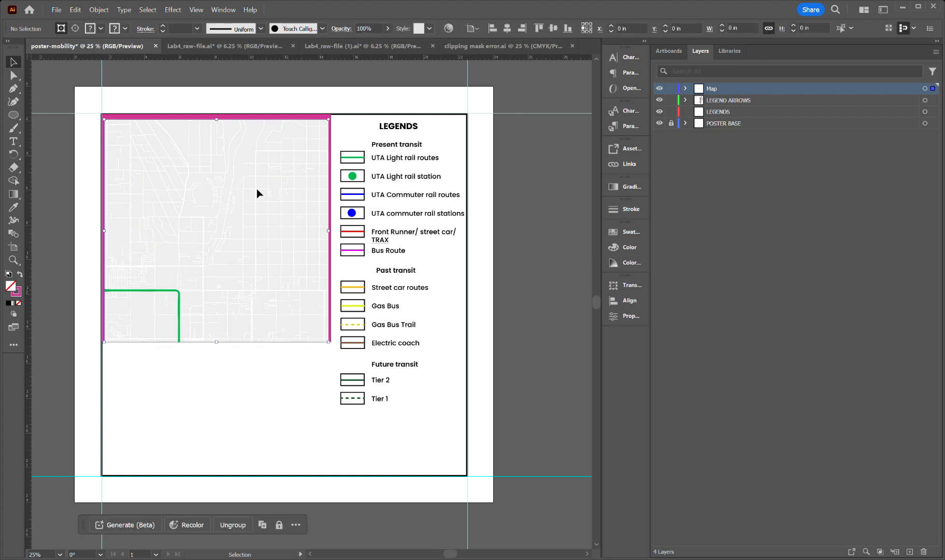
left_click(297, 116)
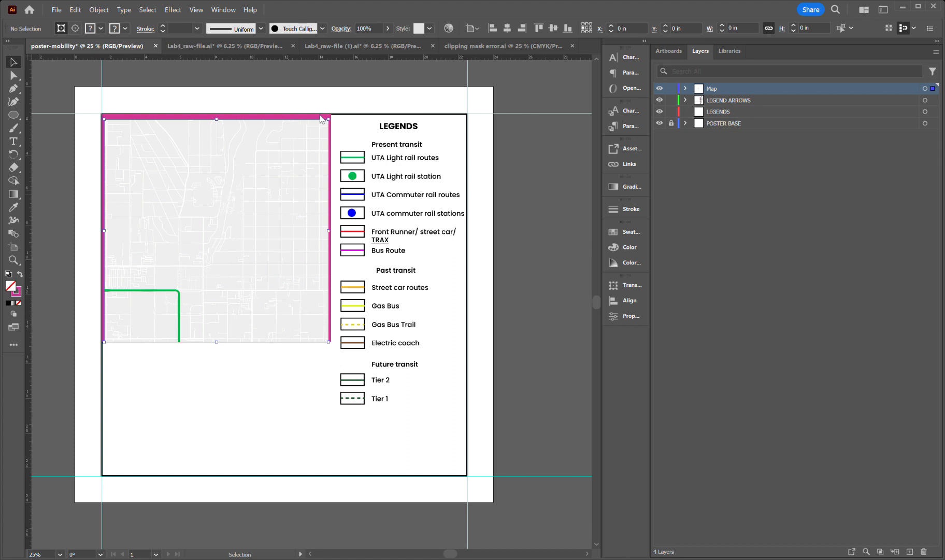
left_click(335, 116)
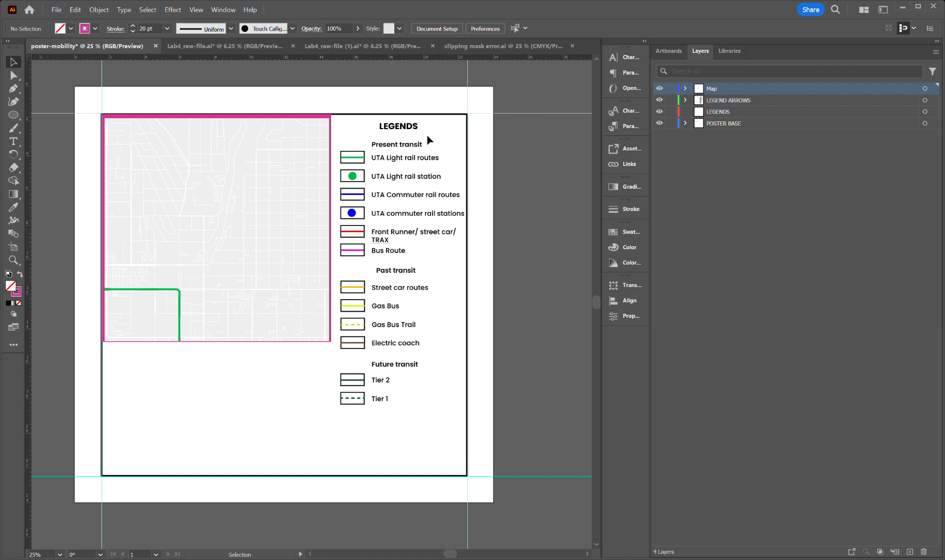
left_click(400, 115)
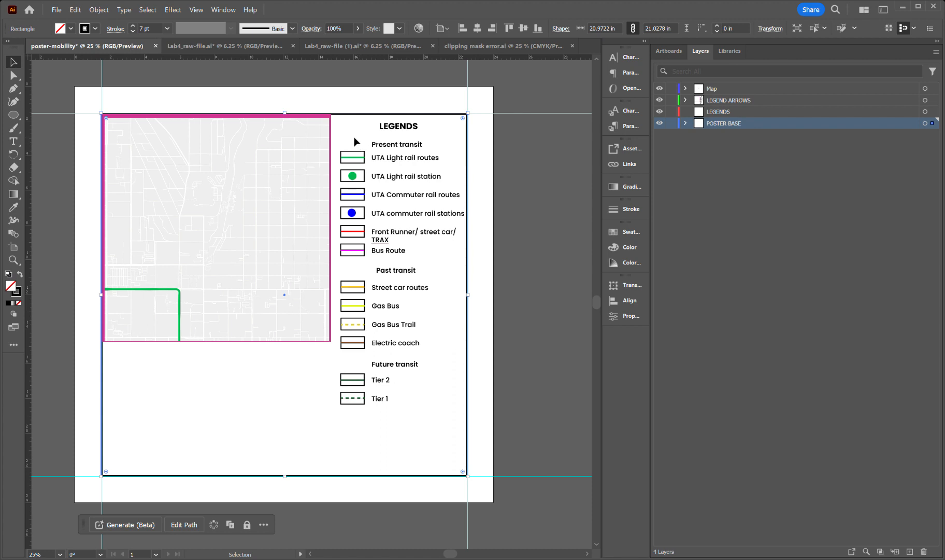
left_click(322, 147)
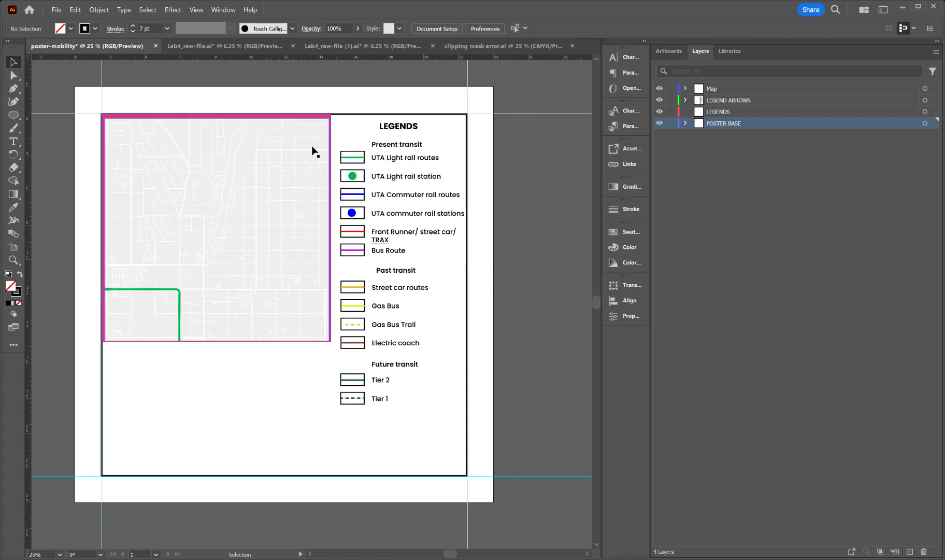
left_click(680, 32)
left_click_drag(693, 34, 671, 37)
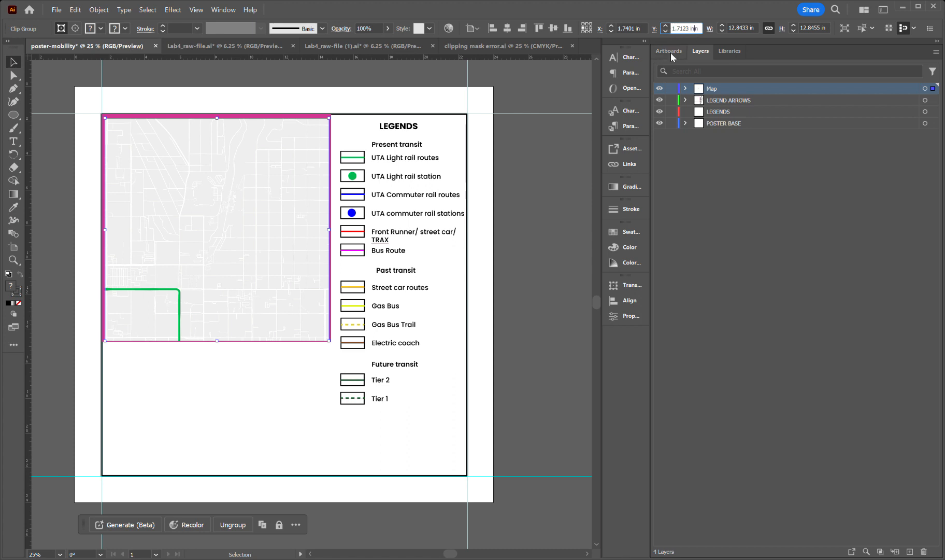
key("Escape")
left_click(473, 241)
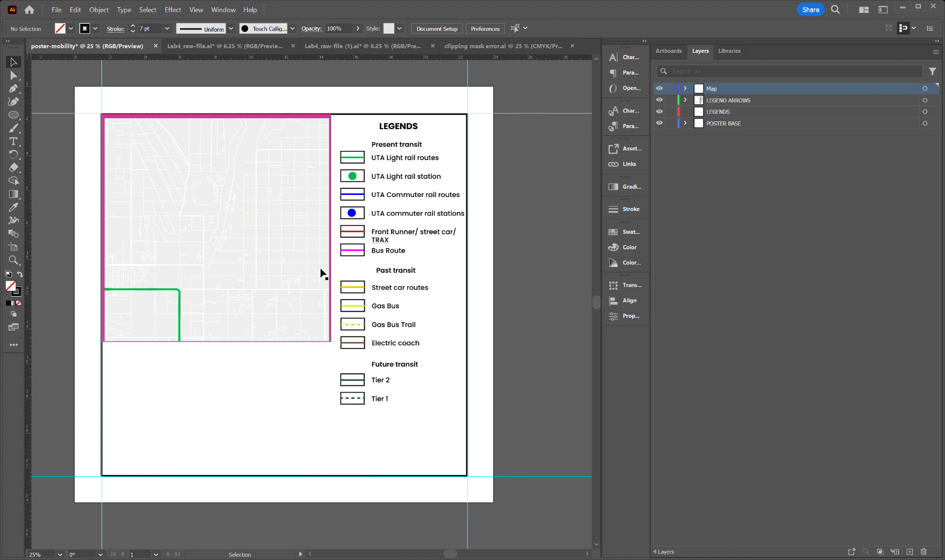